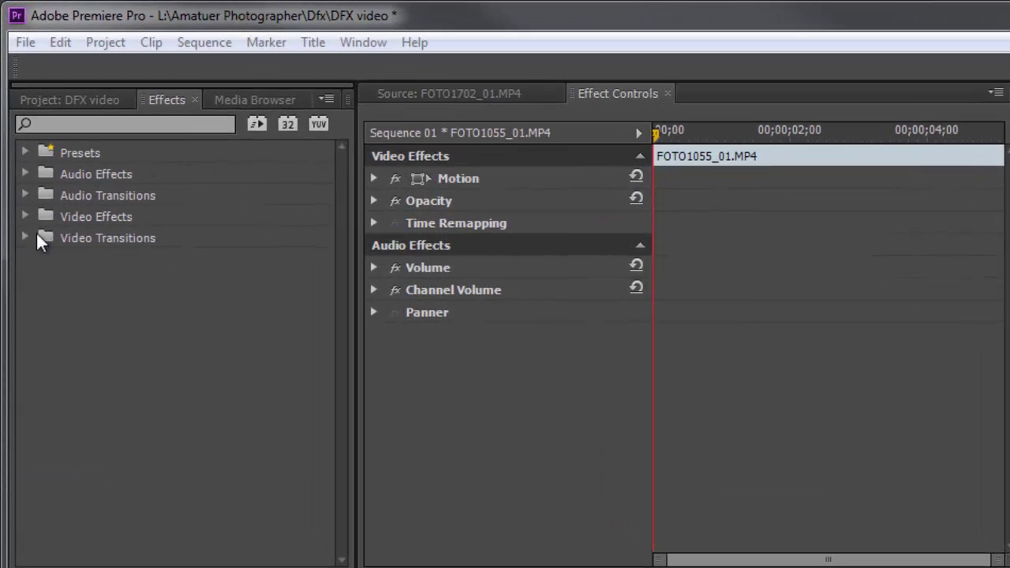
Expand Video Effects and open the Tiffen Dfx v3 Film Lab folder to list Bleach Bypass through Two Strip.
click(21, 219)
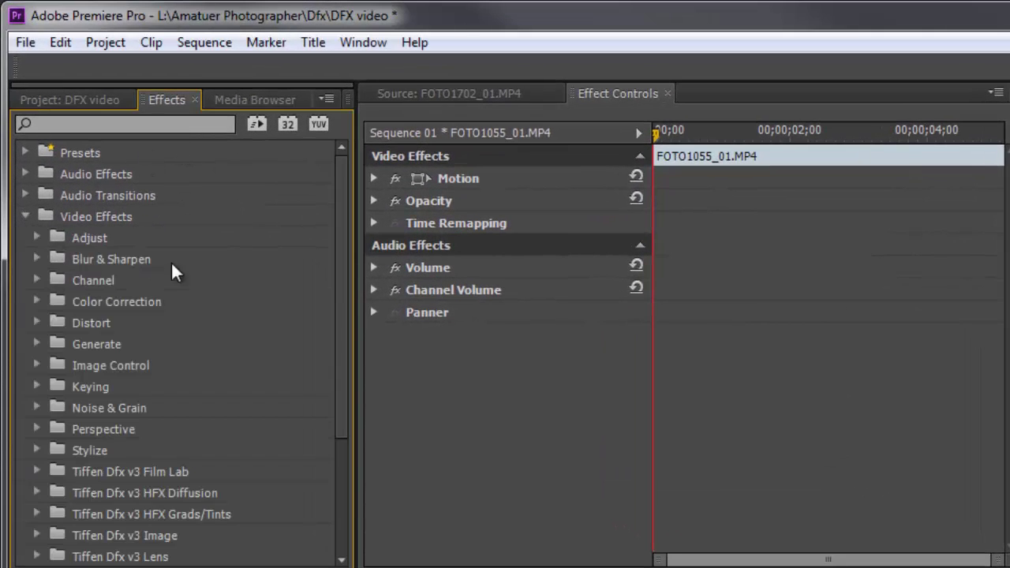
drag(342, 244, 351, 363)
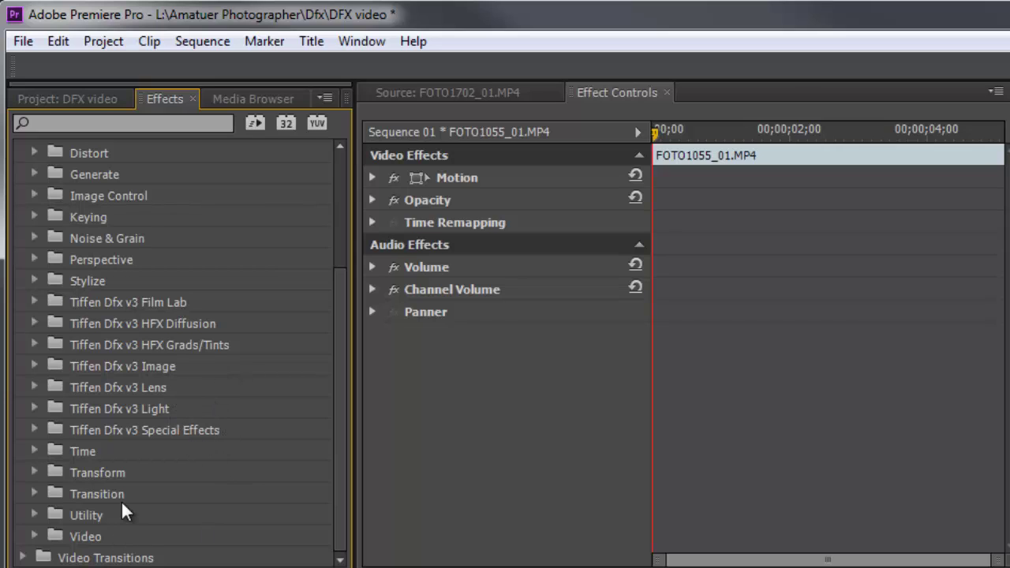
click(34, 302)
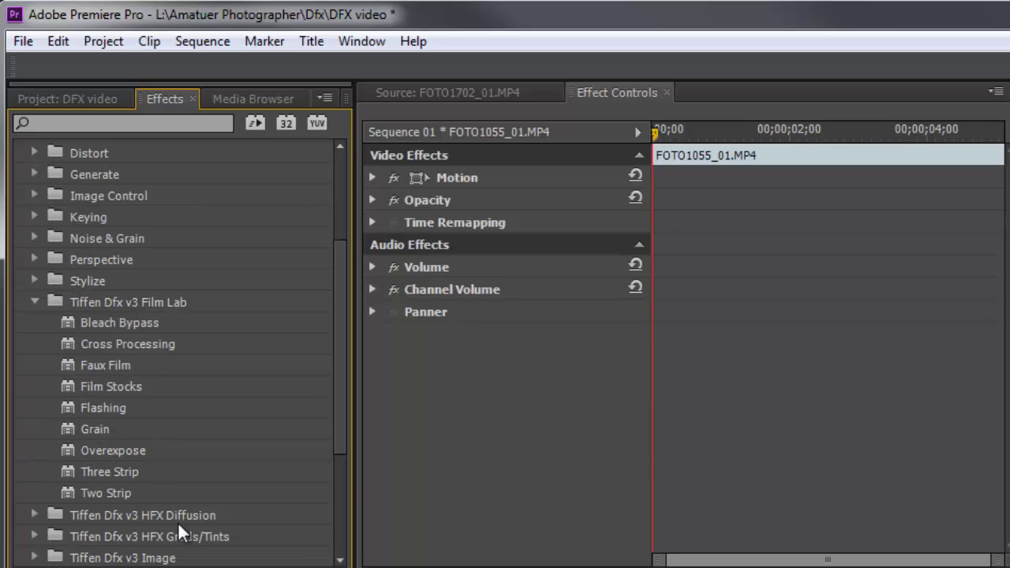
scroll(266, 405, down, 3)
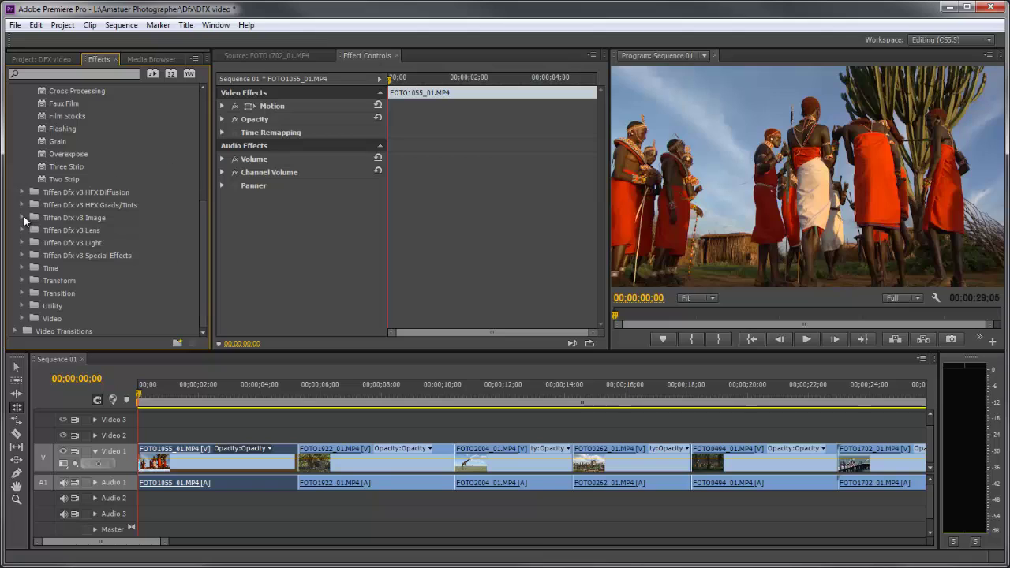
Apply Dual Grad from Tiffen Dfx v3 HFX Grads/Tints to FOTO1055_01.MP4 and open it in Dfx.
click(22, 204)
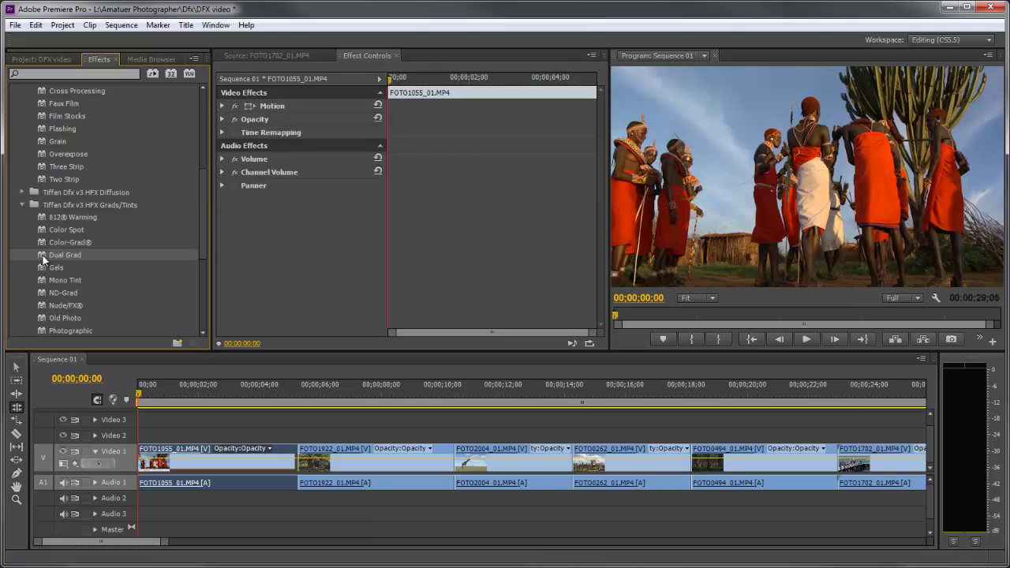
double_click(47, 255)
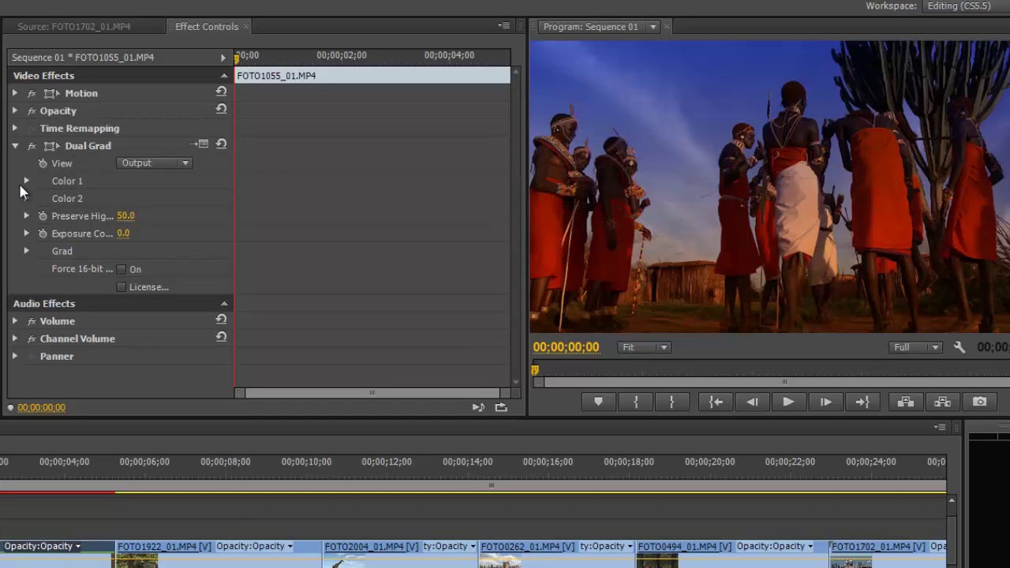
click(26, 182)
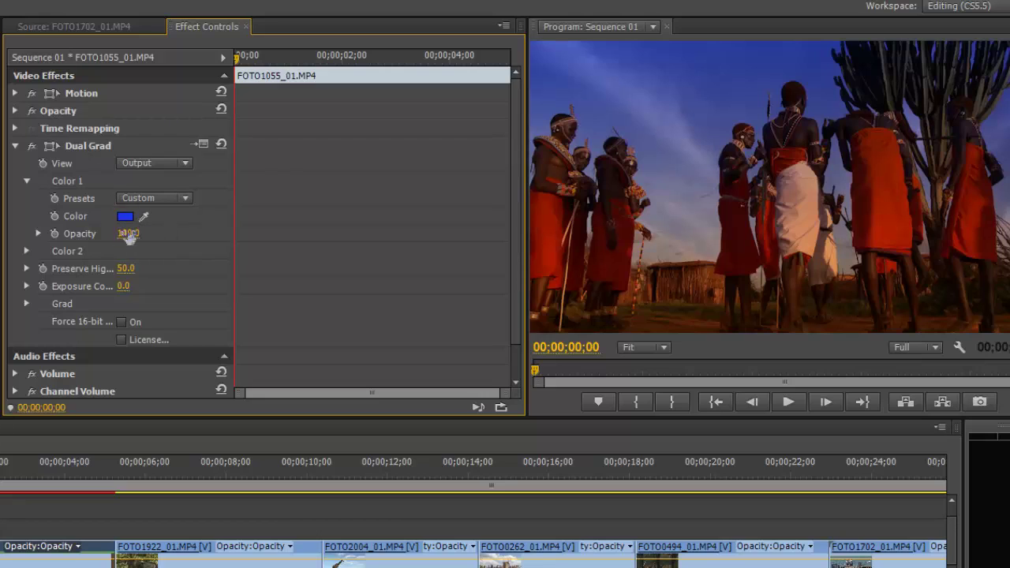
click(27, 182)
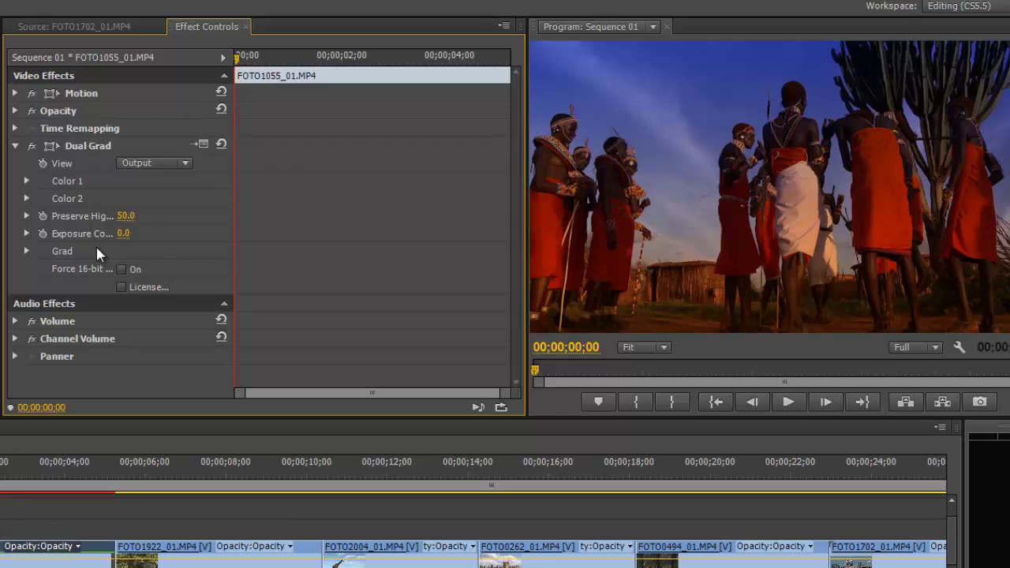
click(200, 145)
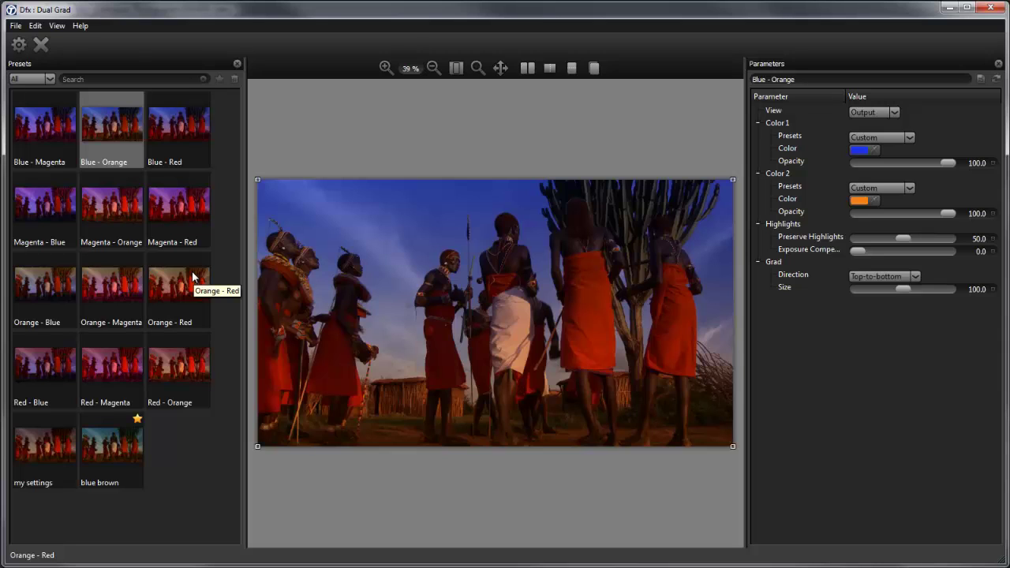
Preview the Orange - Blue and Orange - Magenta presets, then apply Orange - Red.
click(36, 296)
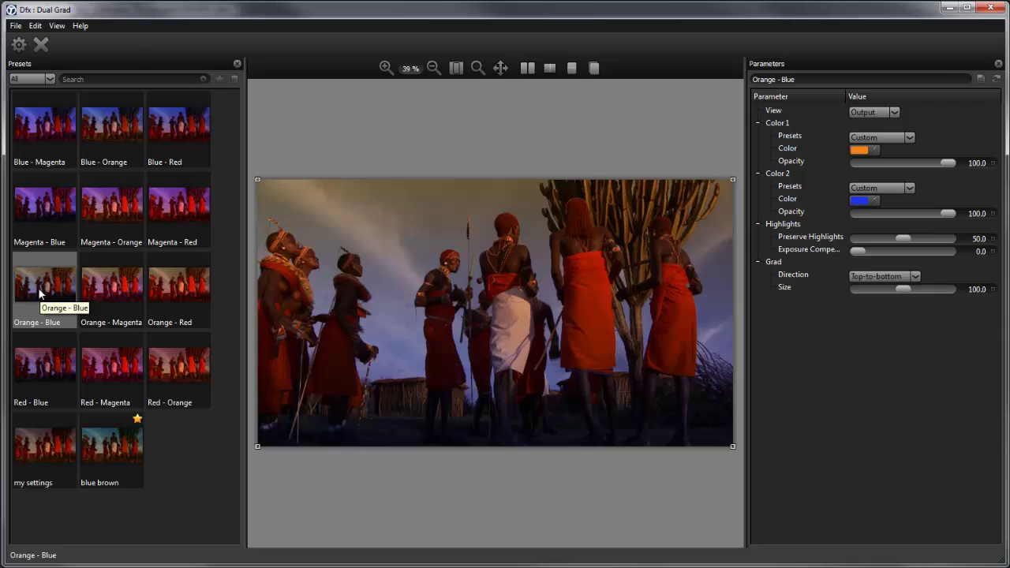
click(121, 299)
click(202, 299)
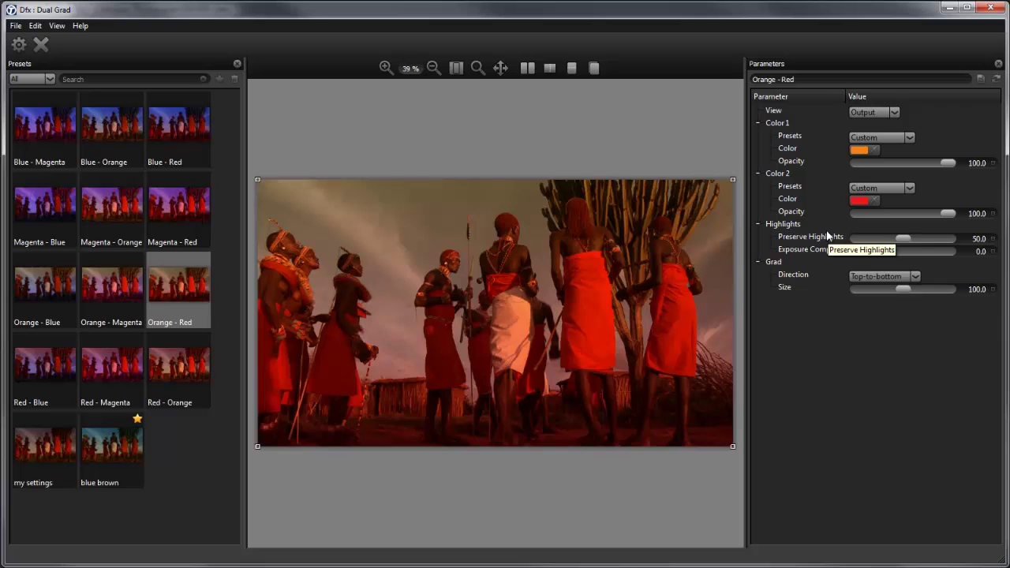
Set the Dual Grad Color 1 to a custom lighter blue.
click(859, 152)
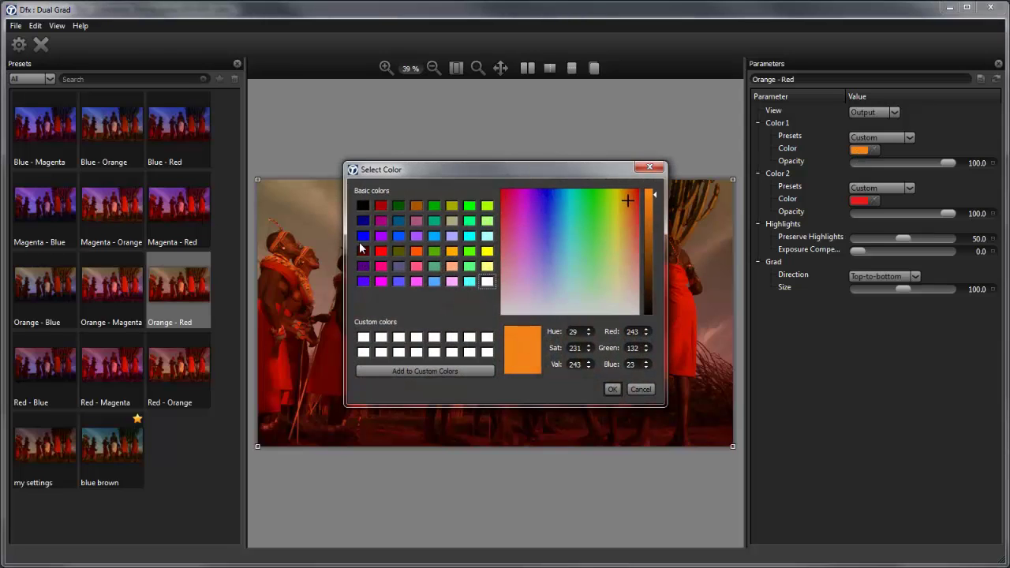
click(364, 237)
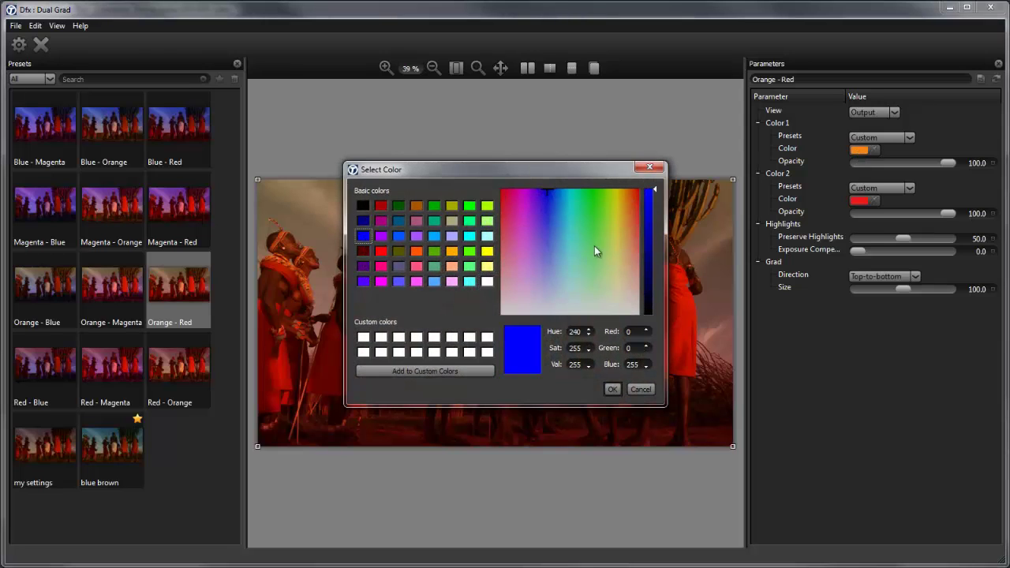
drag(550, 191, 550, 222)
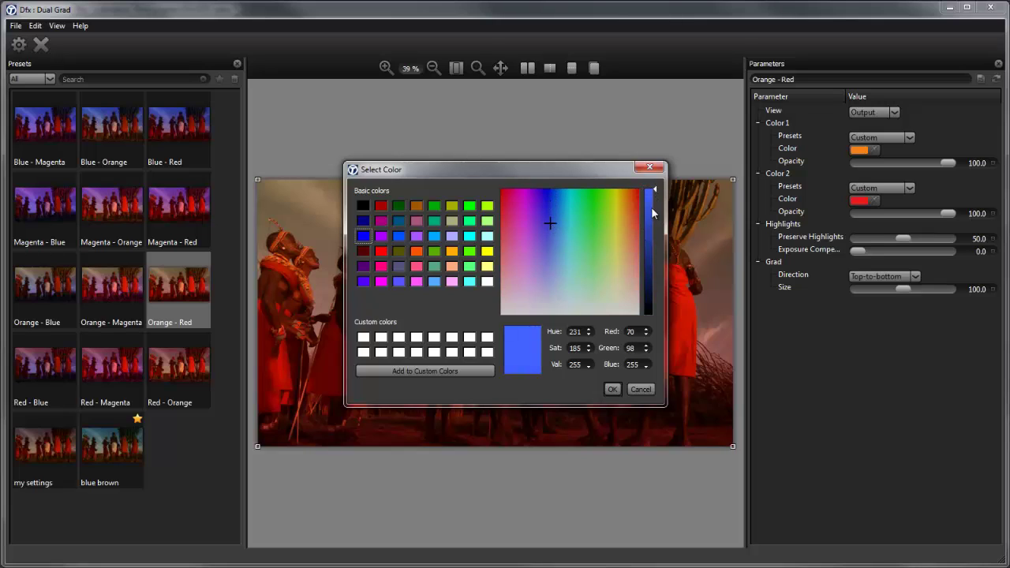
drag(655, 193, 654, 210)
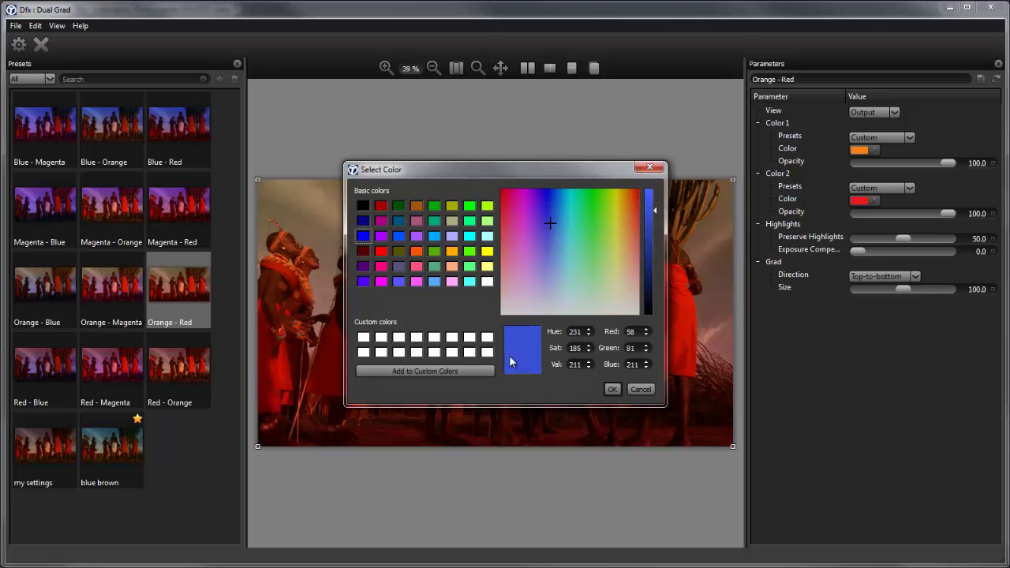
click(612, 389)
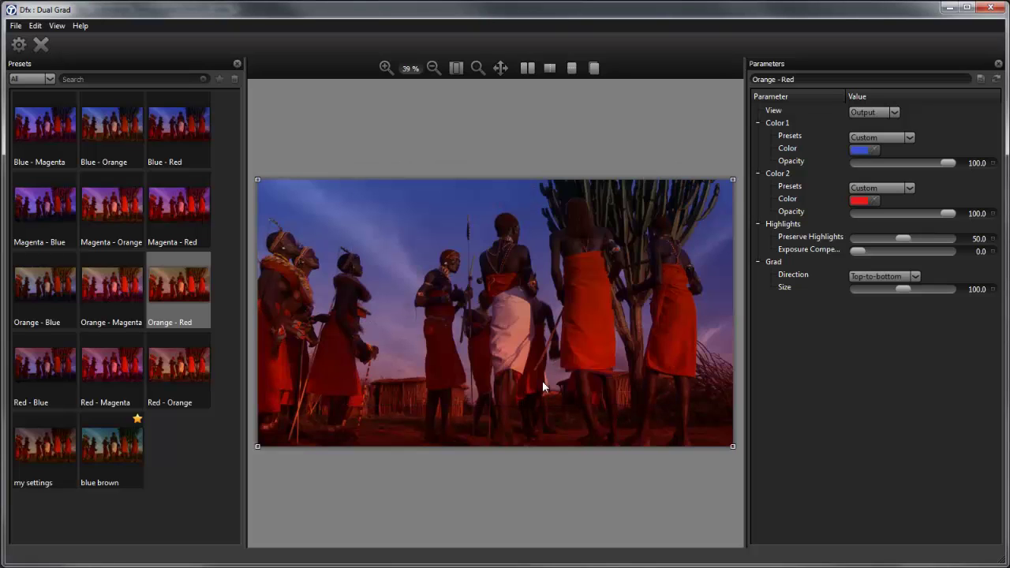
Make Color 2 peach and lower the opacities to 40.7 for Color 1 and 31.0 for Color 2.
click(857, 201)
click(451, 266)
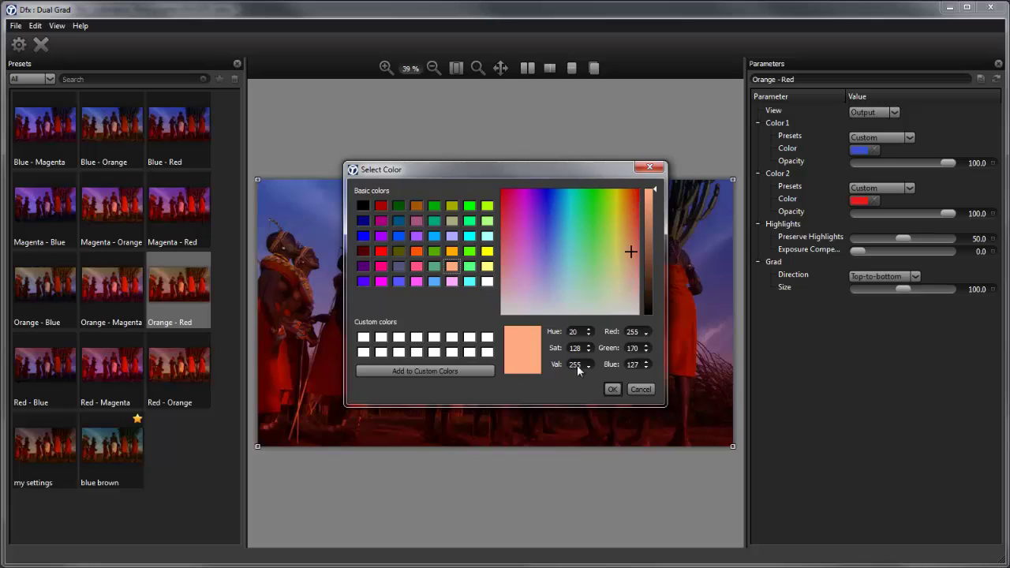
click(612, 389)
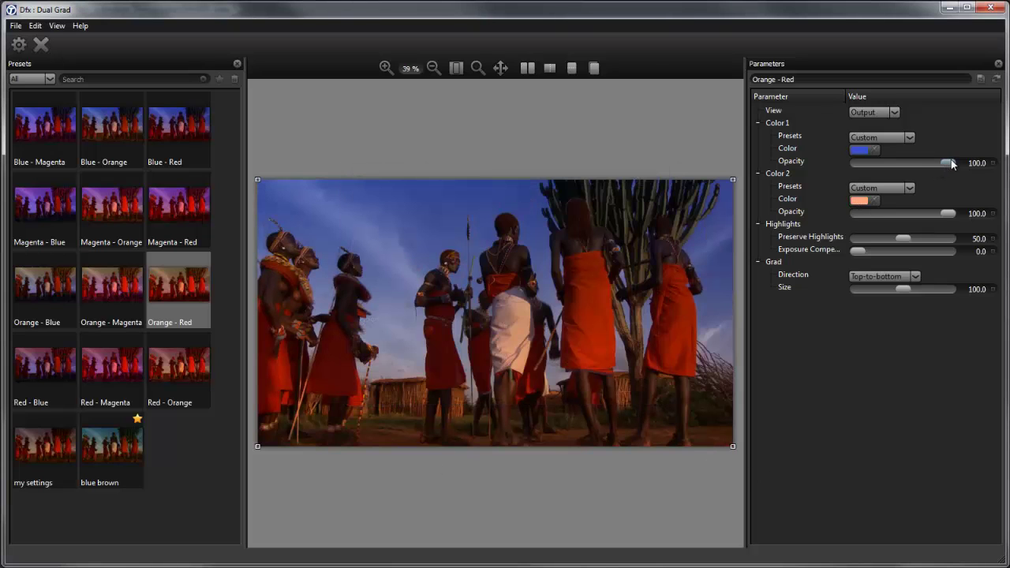
drag(943, 165, 891, 190)
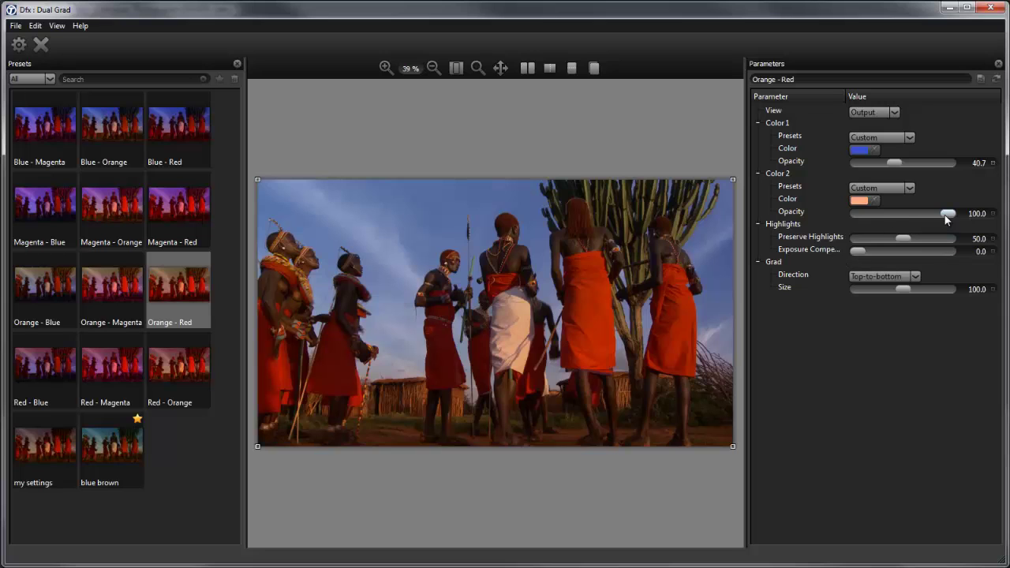
drag(944, 215, 884, 215)
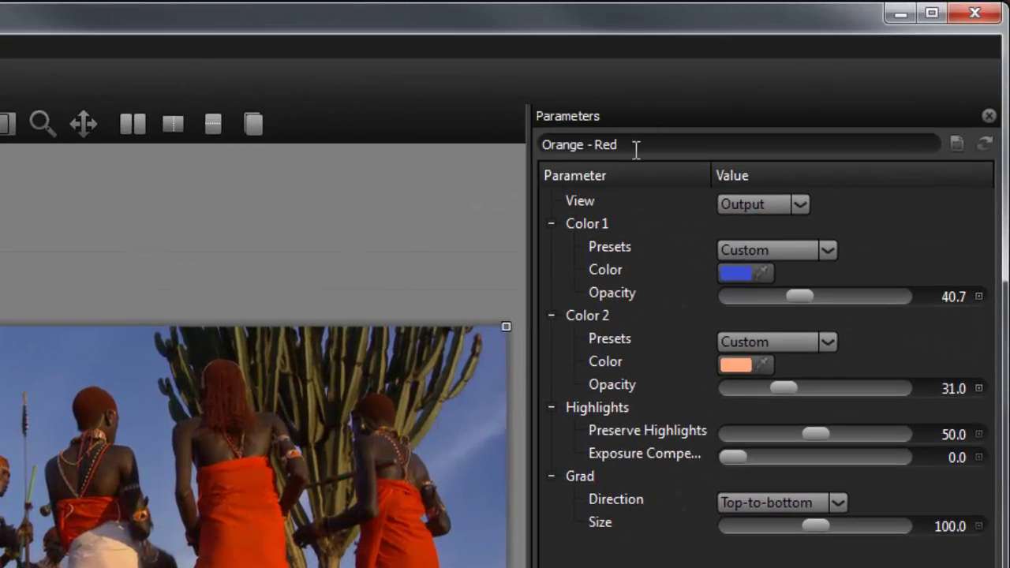
Enter 'Dancers' as the preset name, save it, and dismiss the confirmation.
drag(640, 150, 411, 178)
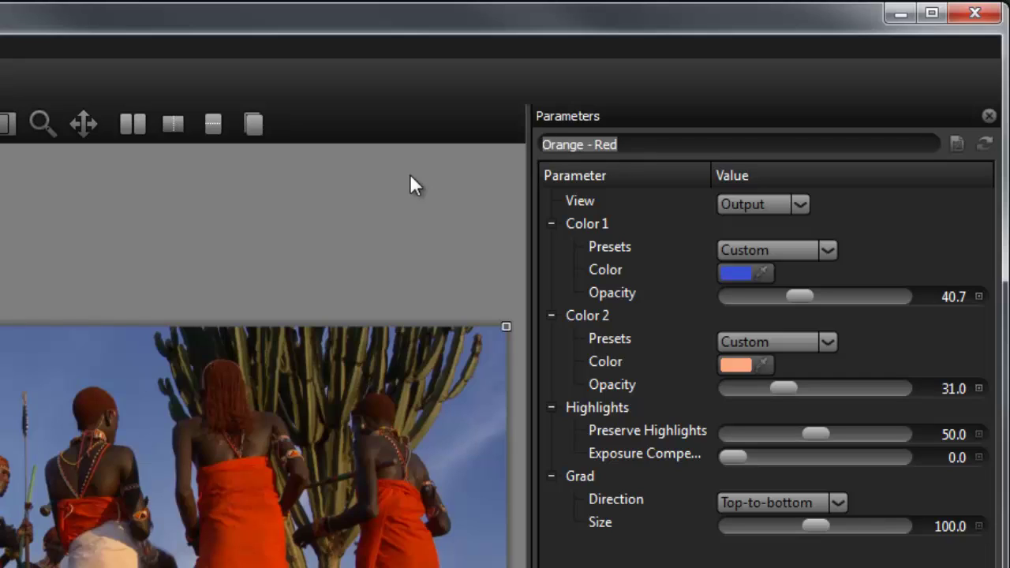
text(Dancers)
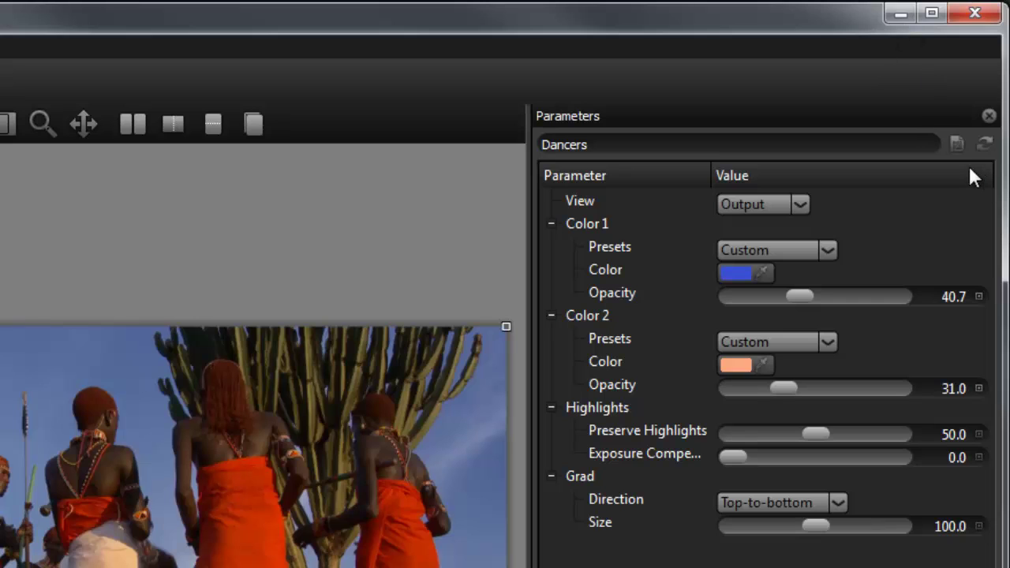
click(951, 146)
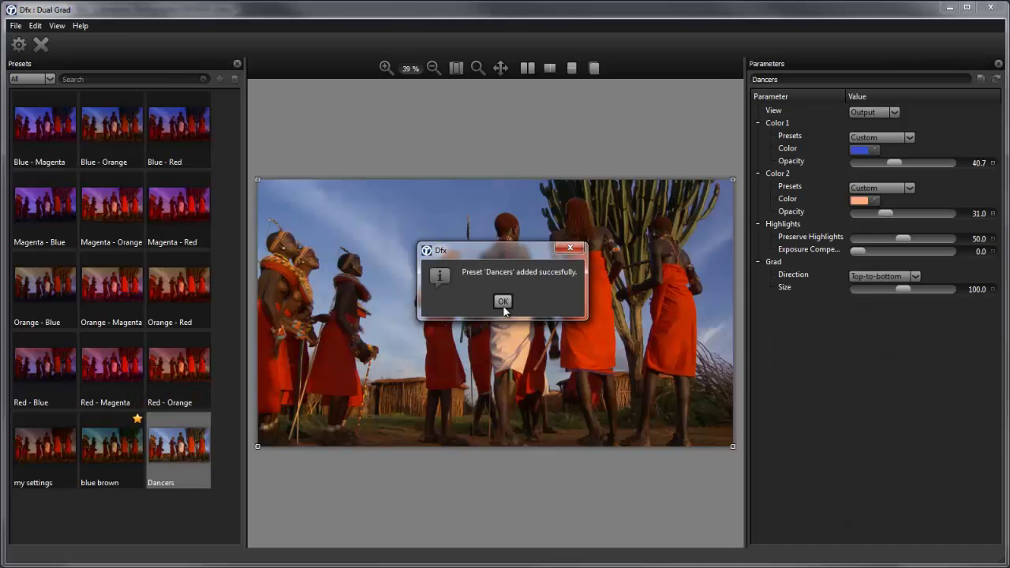
click(86, 547)
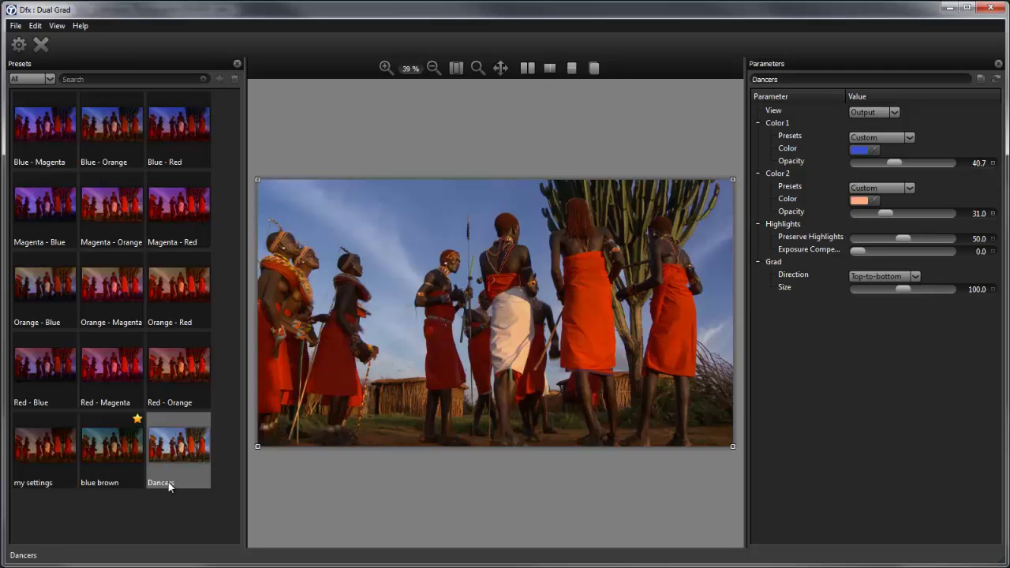
Preview my settings and Dancers, then apply blue brown with Color 1 opacity 66.9 and Color 2 opacity 64.1.
click(54, 443)
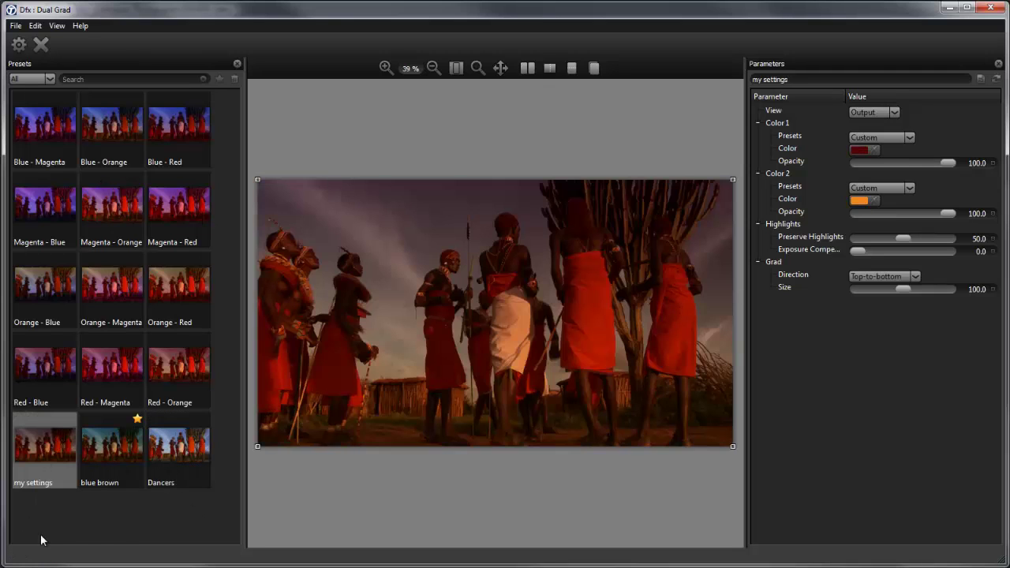
click(170, 450)
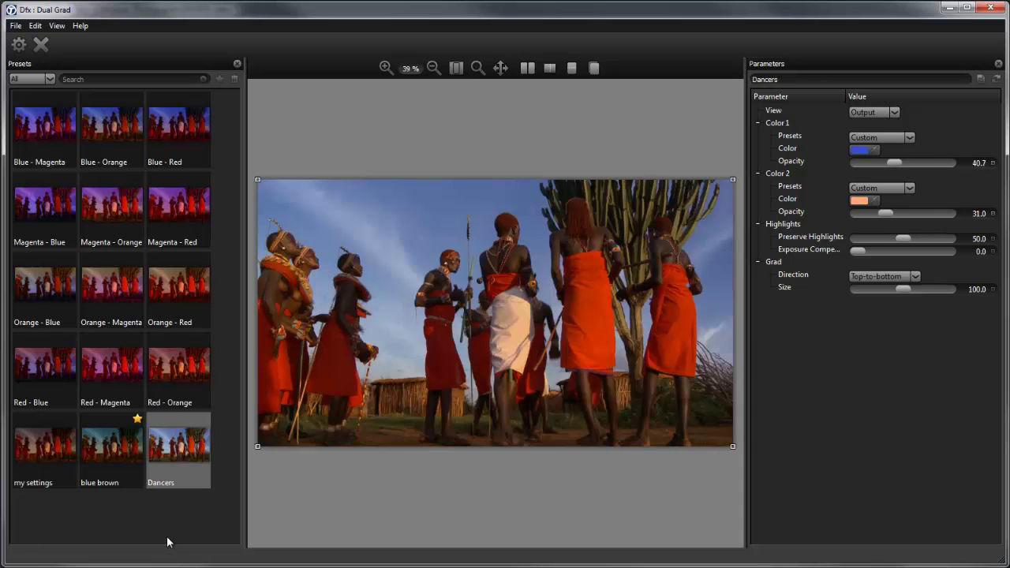
click(101, 451)
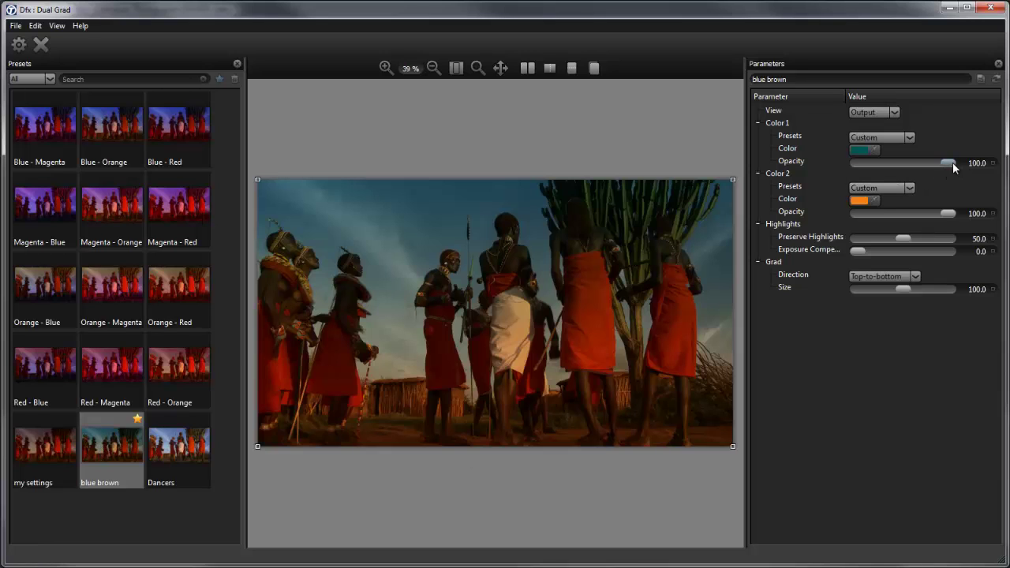
drag(952, 162, 921, 166)
drag(943, 213, 913, 217)
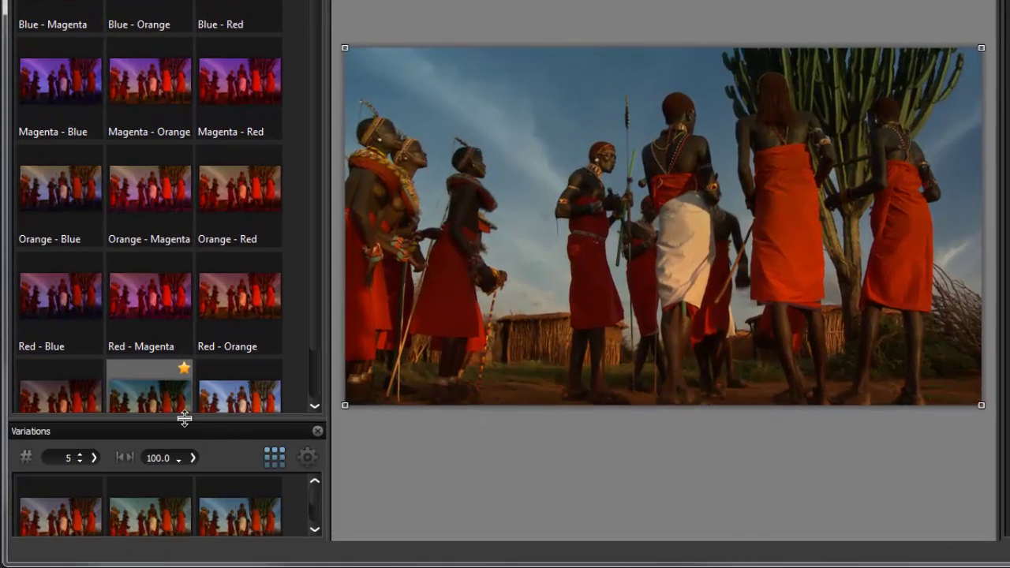
Enlarge the Variations area, raise the variation count from 5 to 10, and vary Color 2.
drag(188, 419, 235, 189)
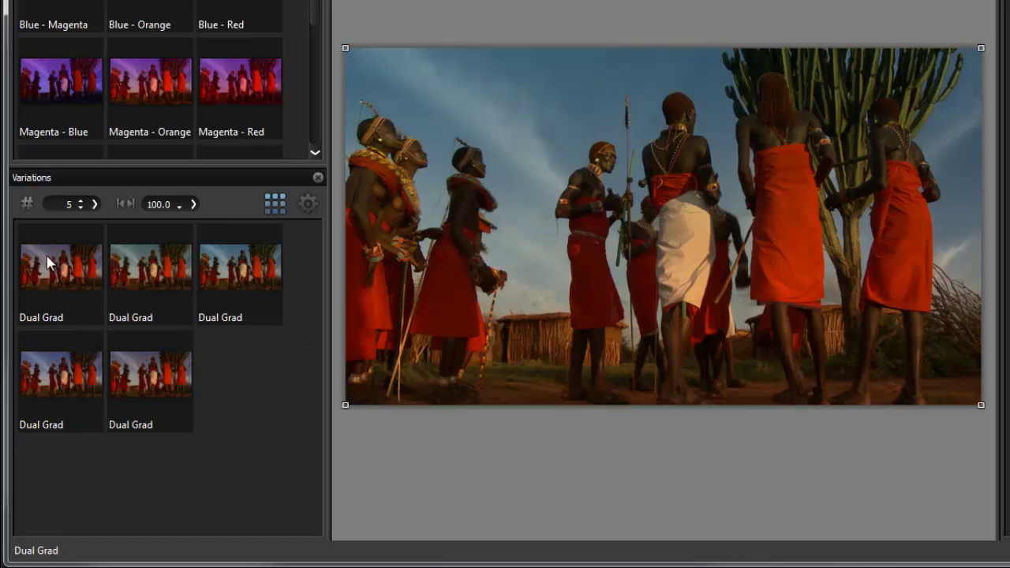
click(97, 199)
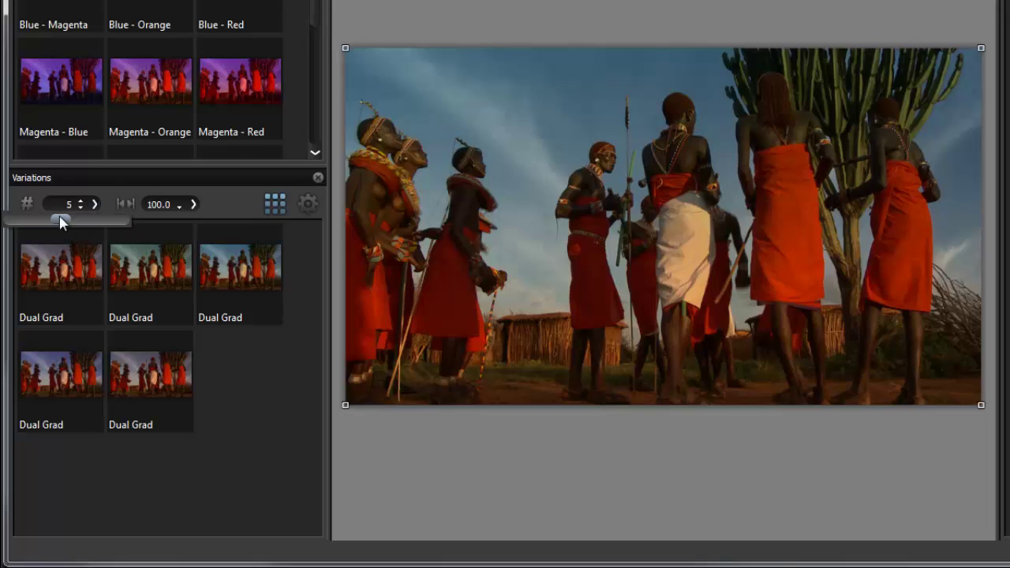
drag(63, 224, 116, 223)
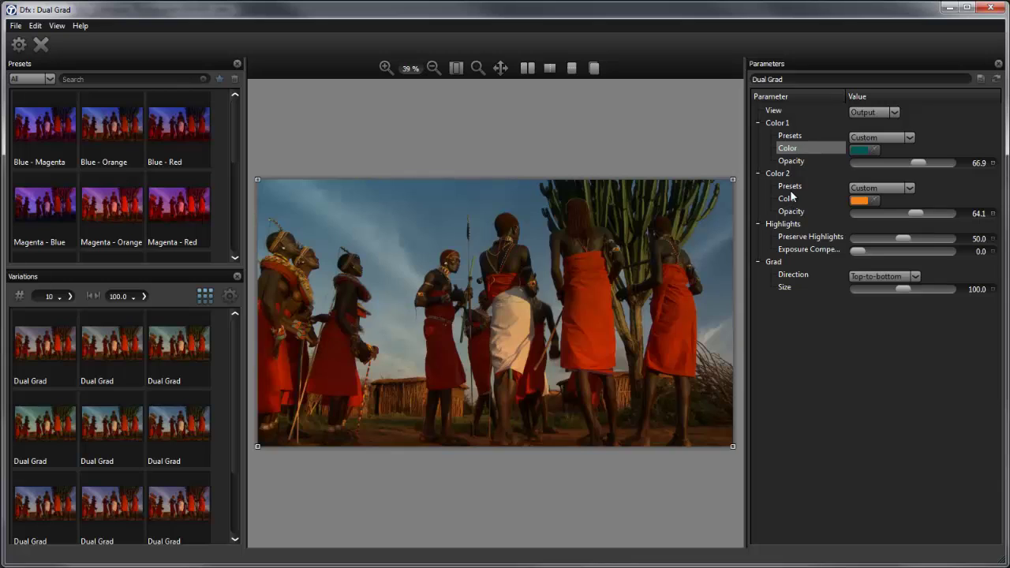
click(789, 201)
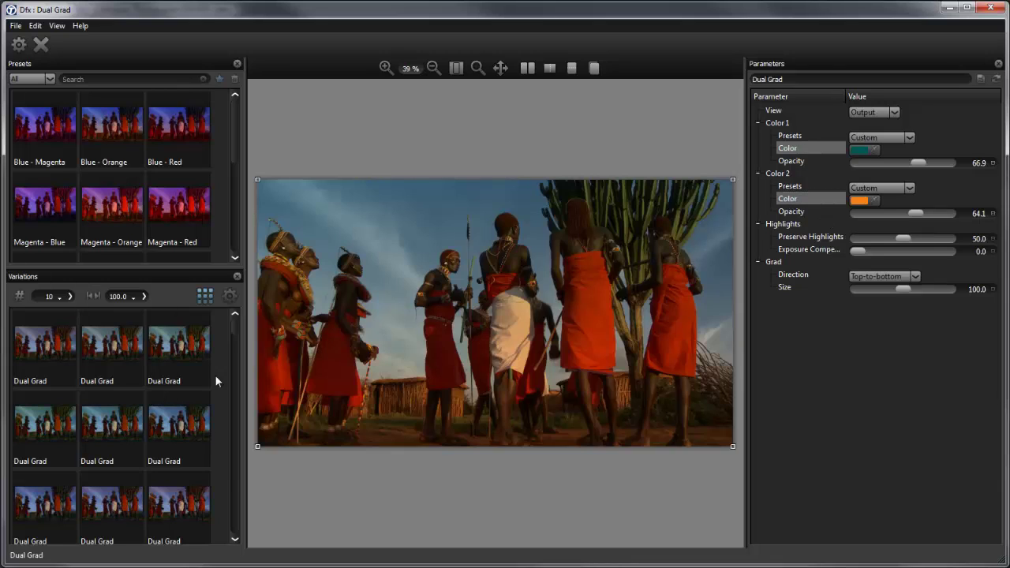
Try several variations and settle on the dark green over pink gradient.
drag(234, 327, 239, 417)
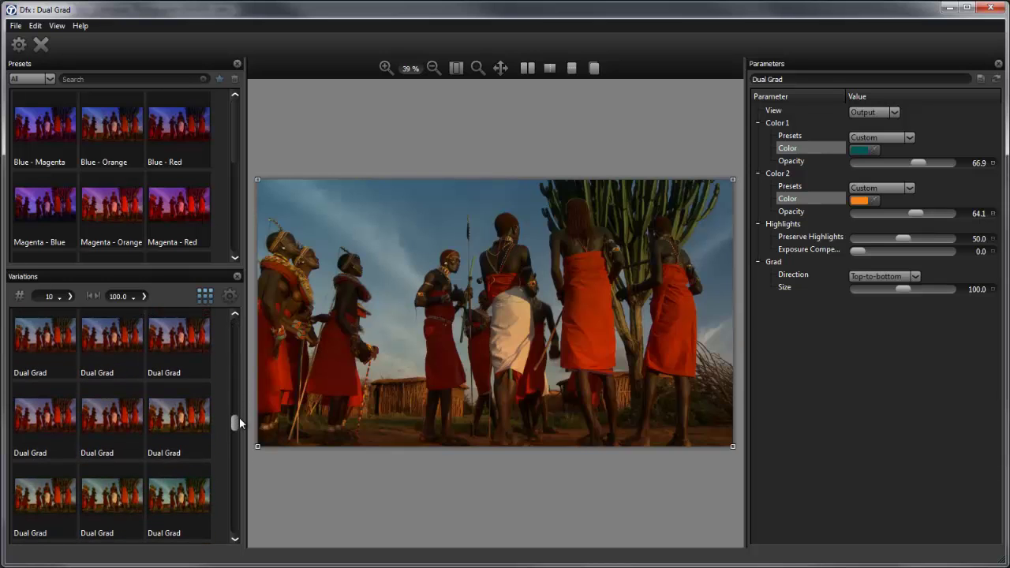
click(178, 497)
click(104, 419)
click(113, 356)
click(112, 338)
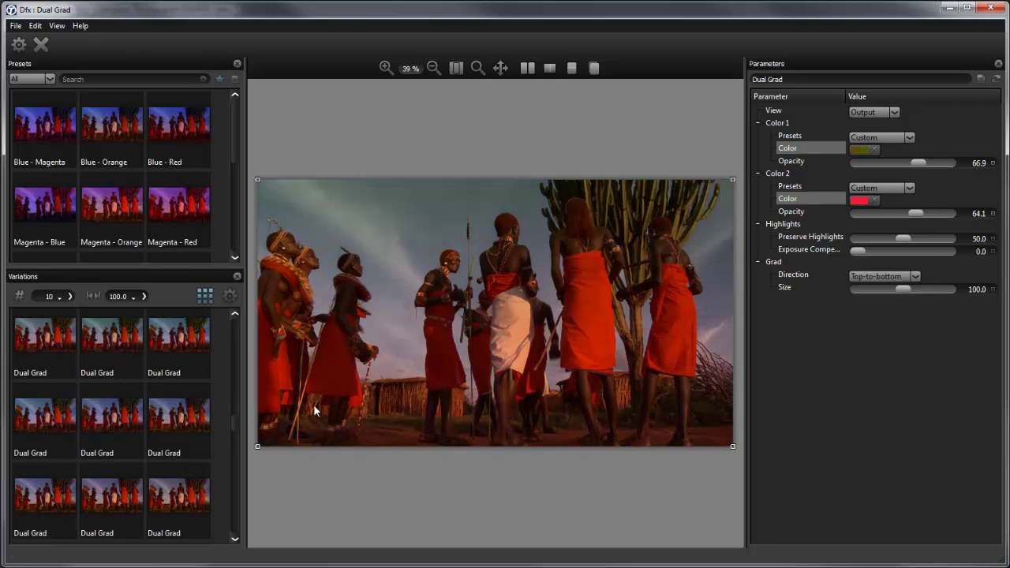
click(179, 338)
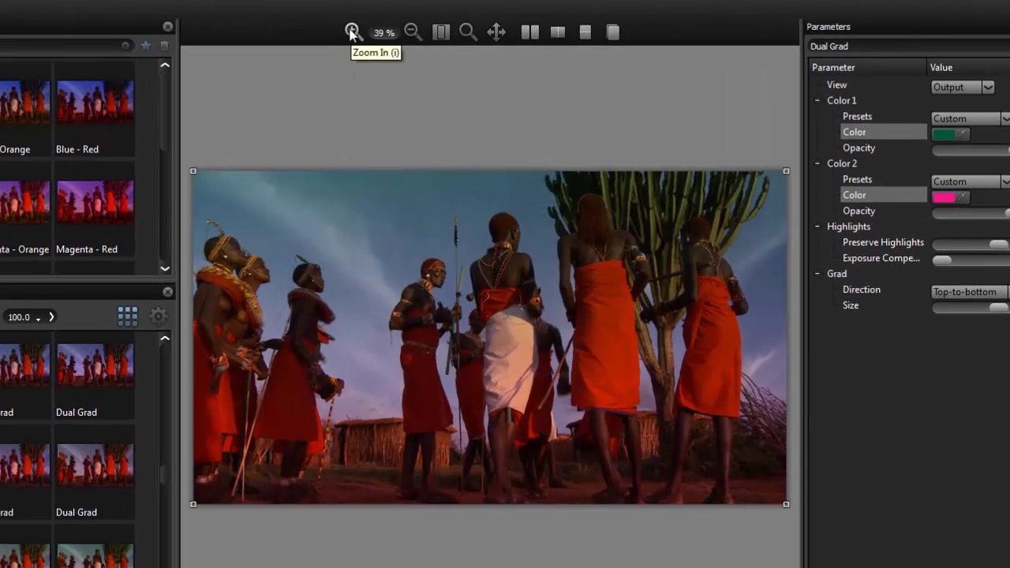
click(351, 31)
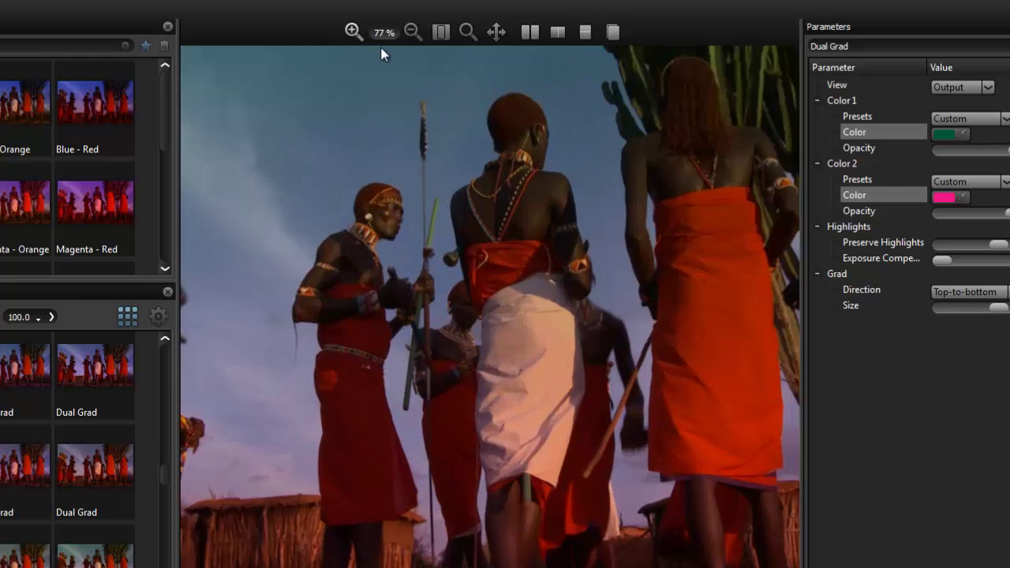
click(411, 32)
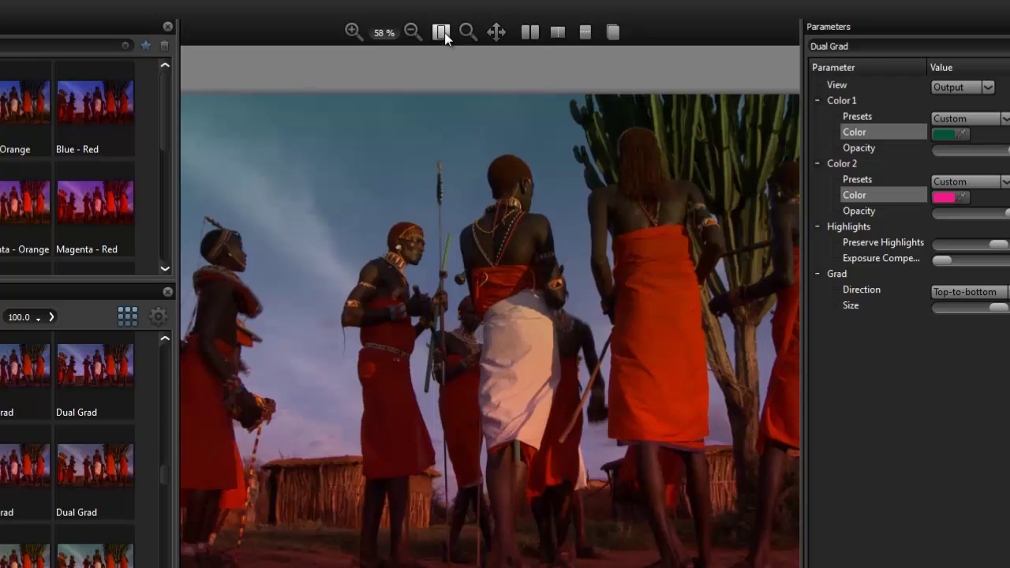
click(441, 32)
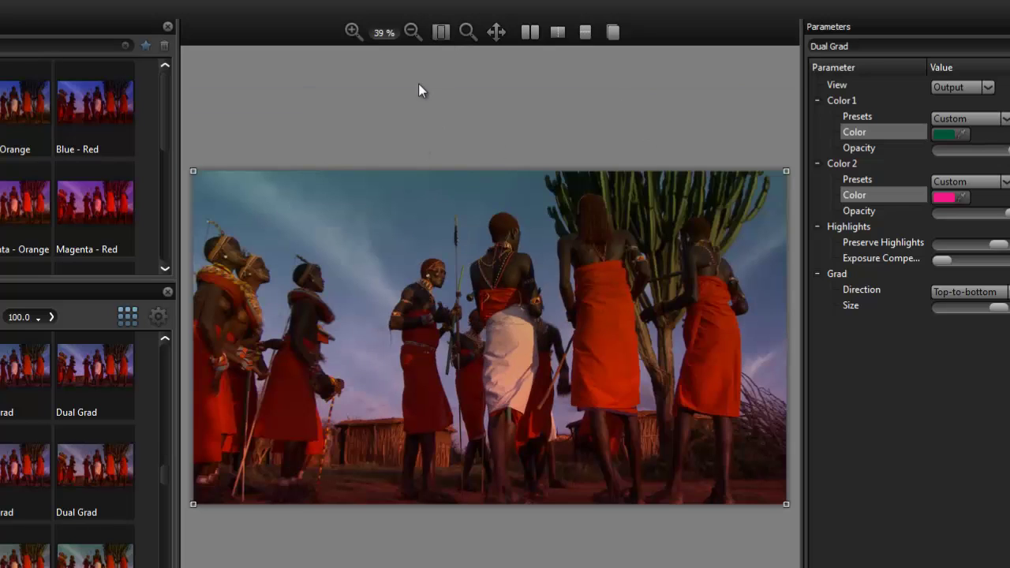
click(466, 32)
click(388, 266)
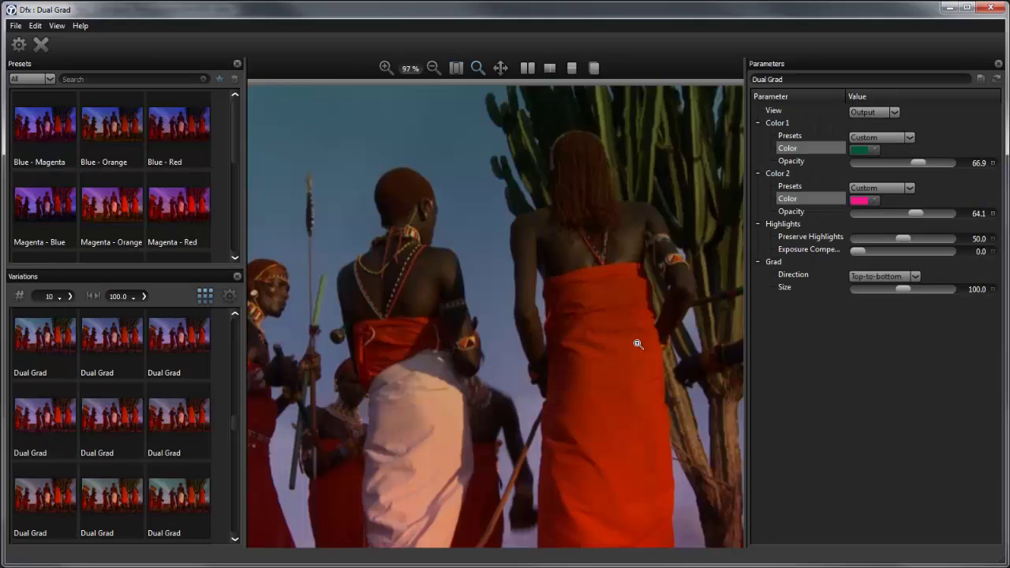
click(500, 67)
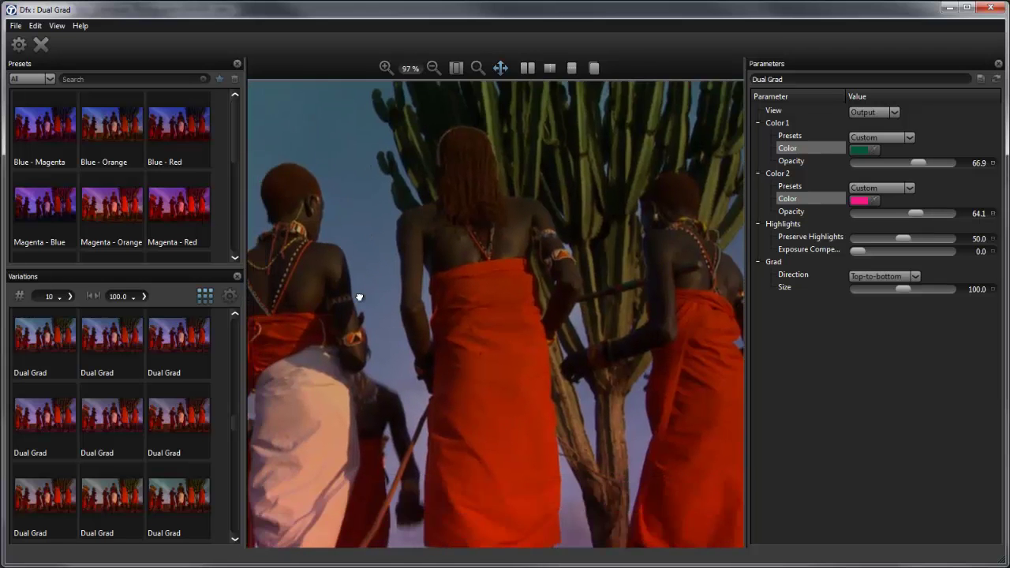
click(457, 75)
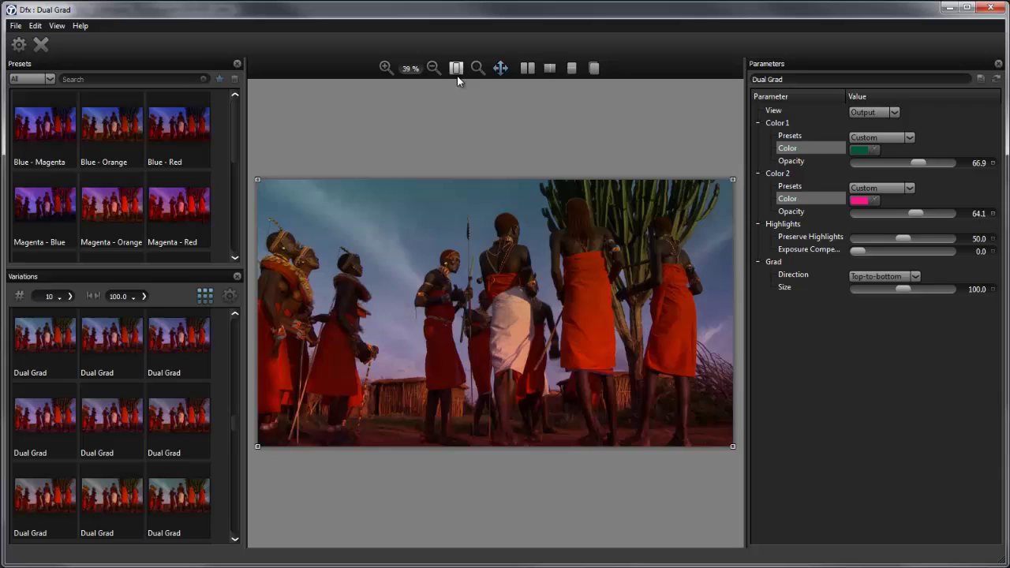
Compare the graded and original frames in side-by-side, vertical split and horizontal split views.
click(528, 69)
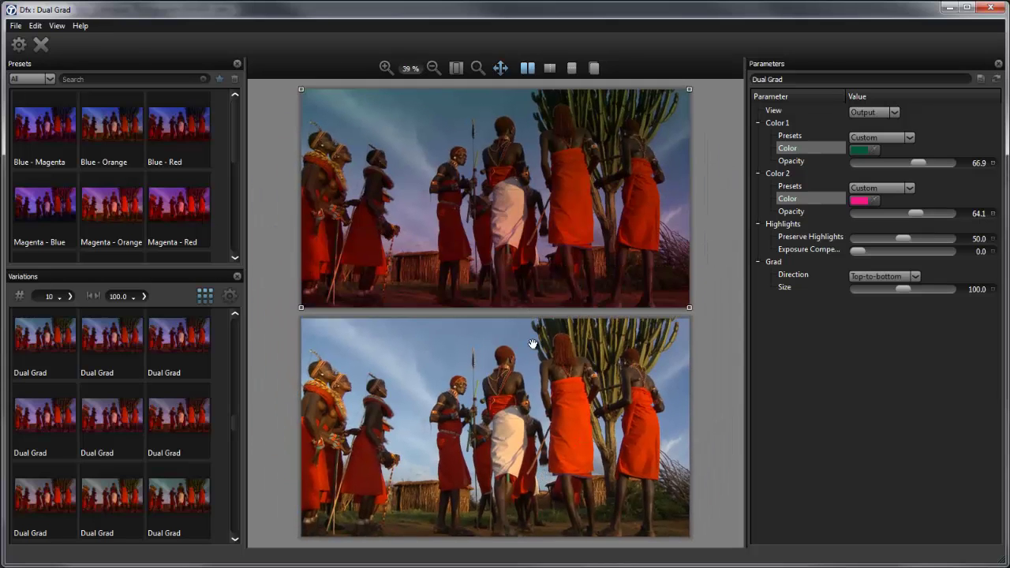
click(550, 69)
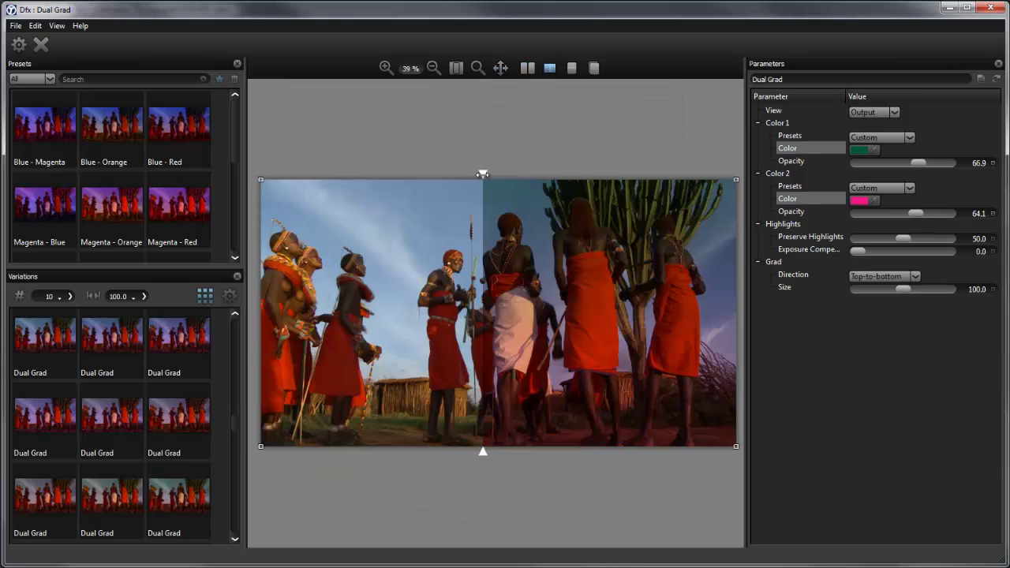
drag(482, 173, 512, 212)
click(572, 68)
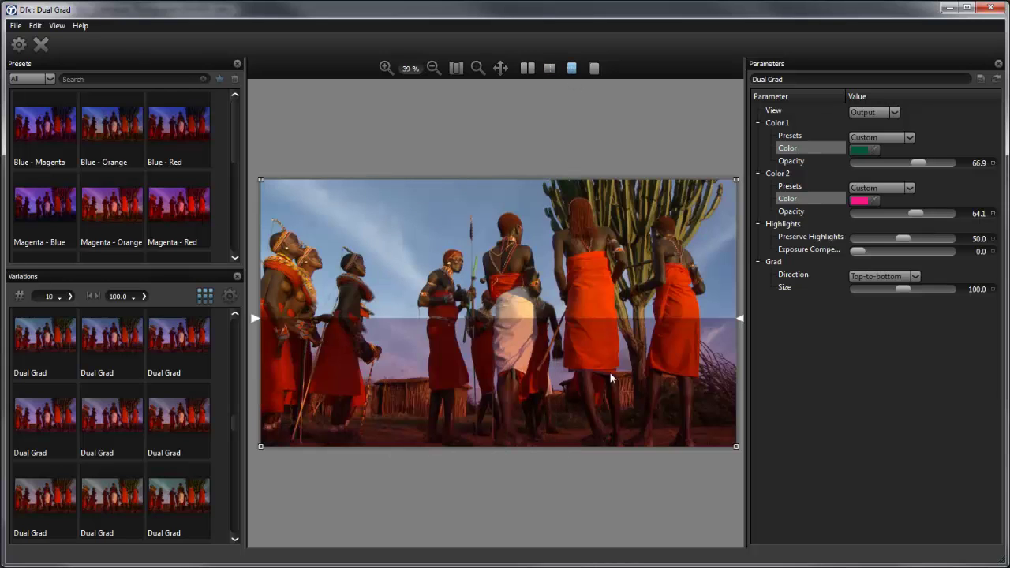
drag(739, 317, 714, 333)
Toggle A/B Comparison between original and graded frames, ending on graded, then show the histogram (Ctrl+H).
click(593, 69)
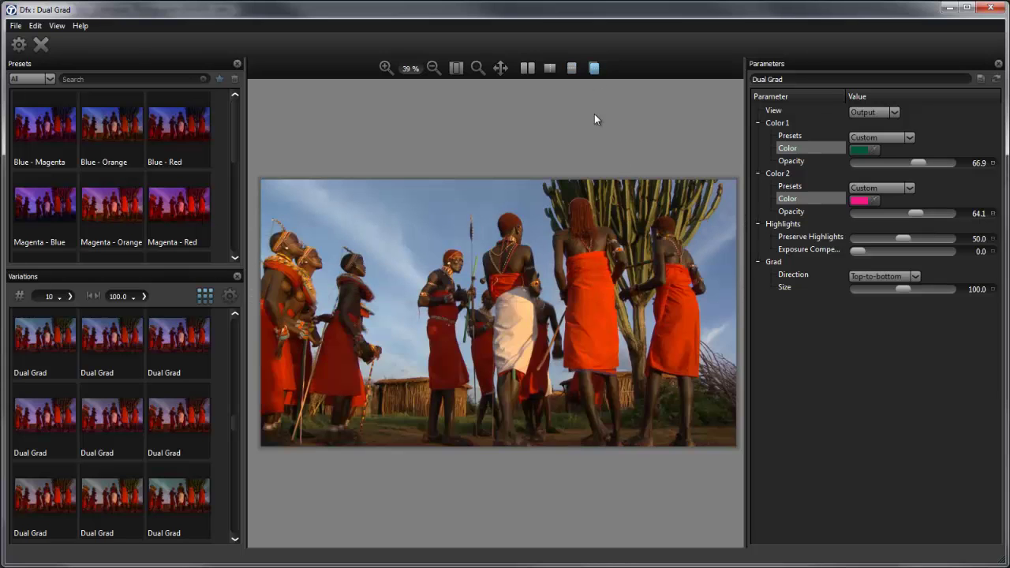
click(593, 69)
click(595, 69)
click(594, 68)
click(594, 69)
click(594, 69)
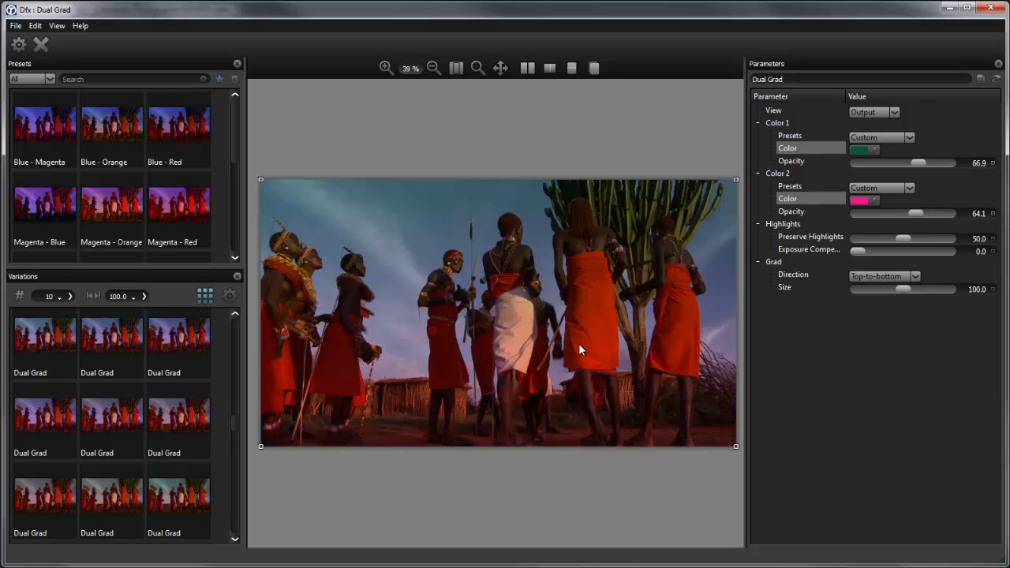
key(ctrl+h)
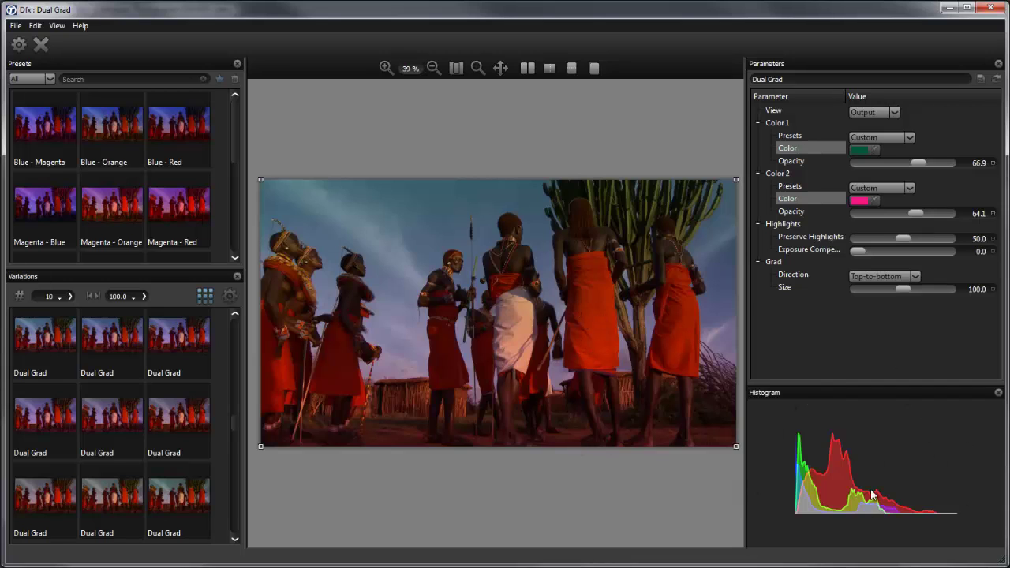
Hide the histogram with Ctrl+H and the Variations panel with Ctrl+V.
key(ctrl+h)
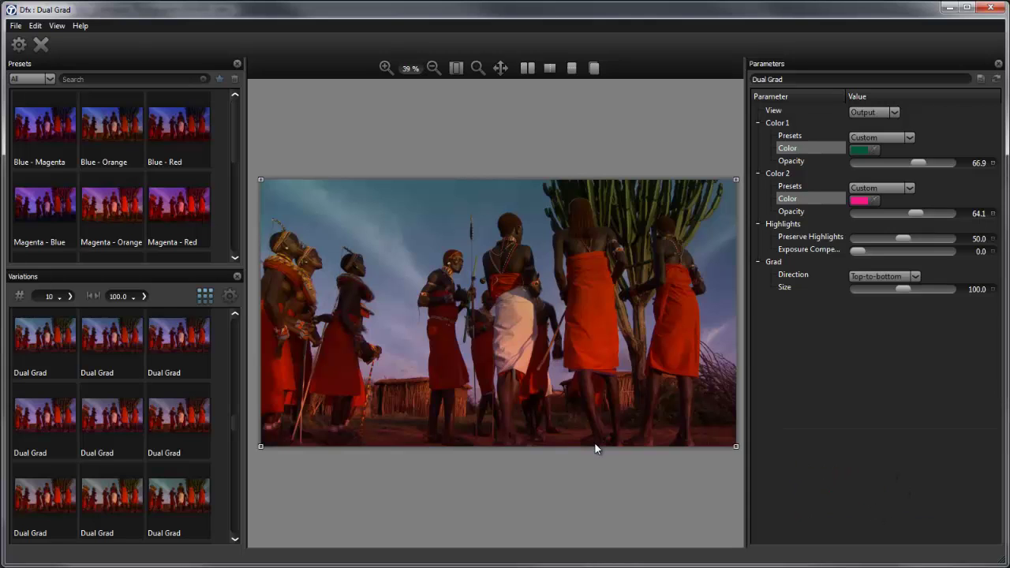
key(ctrl+v)
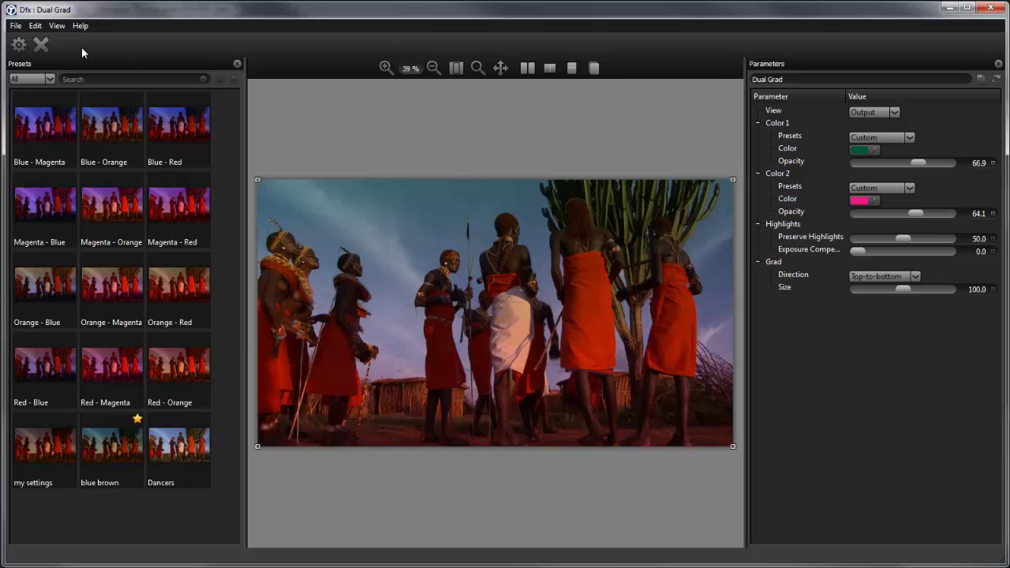
Apply the Dfx grade, return to Premiere Pro, and play the sequence to review it.
click(26, 45)
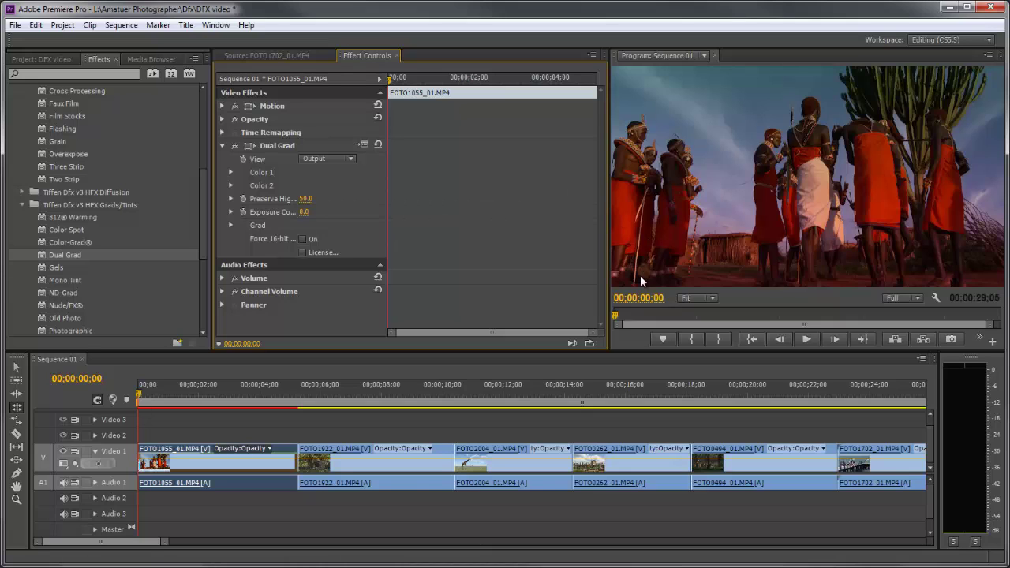
click(141, 396)
key(space)
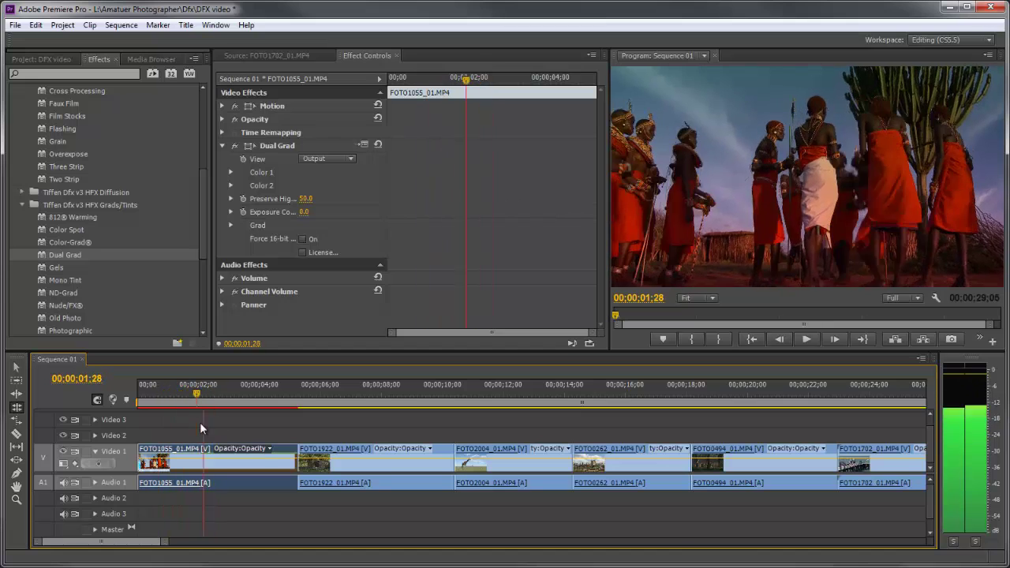
mouse_move(200, 422)
mouse_down()
mouse_move(155, 422)
mouse_move(249, 426)
mouse_move(190, 421)
mouse_move(201, 424)
mouse_up()
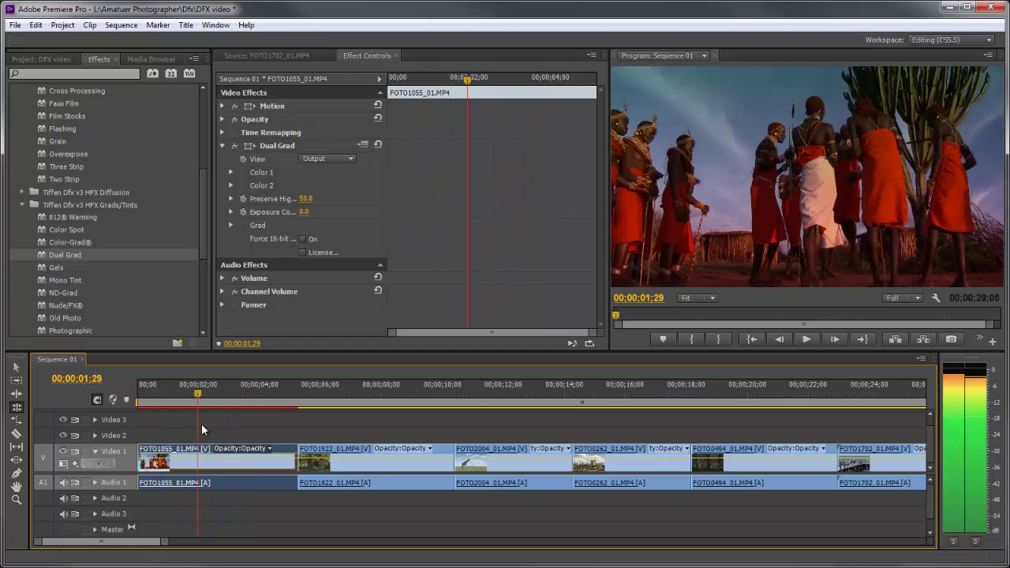
Change Dual Grad's Color 1 in Effect Controls from green to deep blue 1125DF.
click(231, 172)
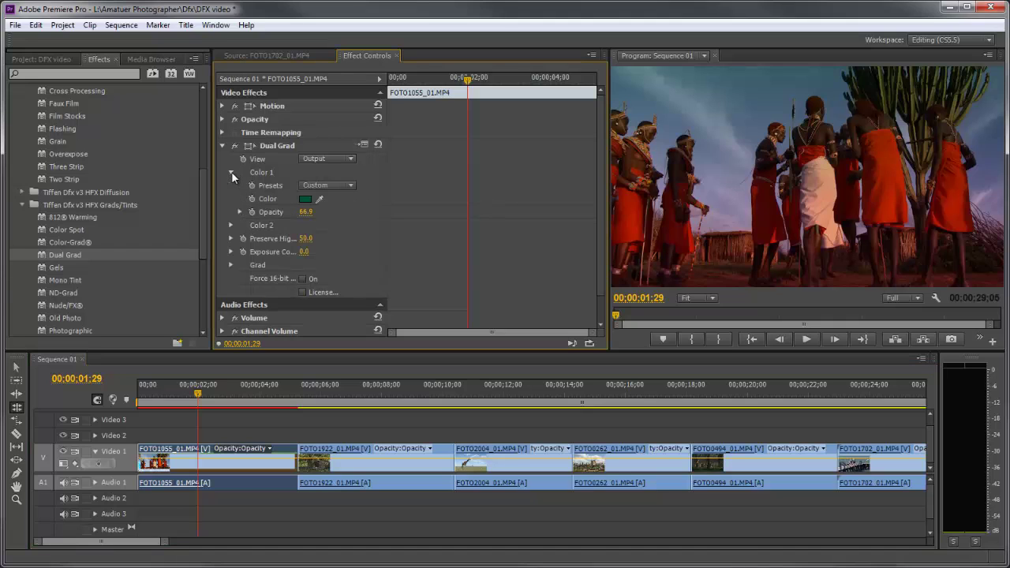
click(305, 199)
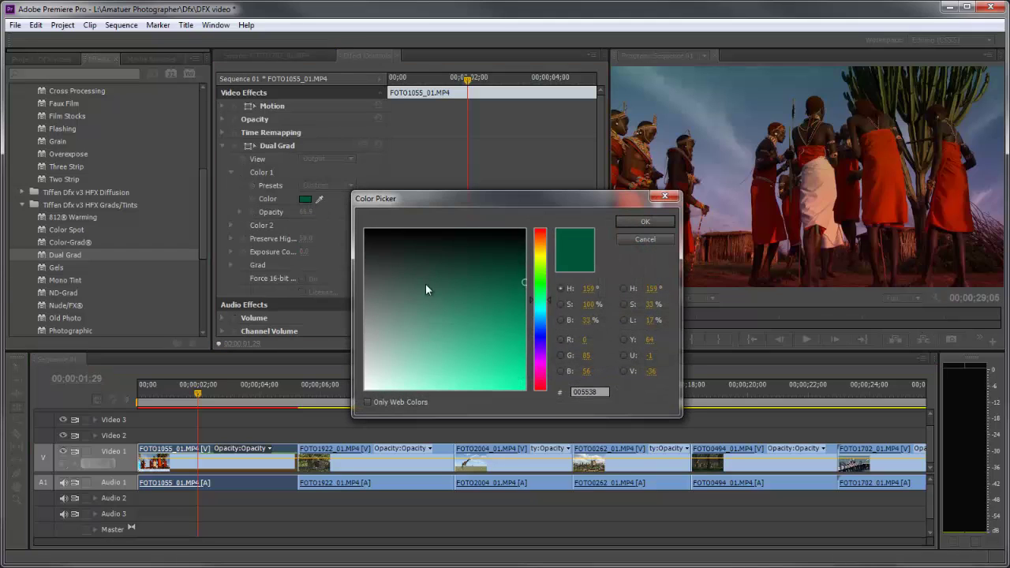
click(477, 324)
click(643, 222)
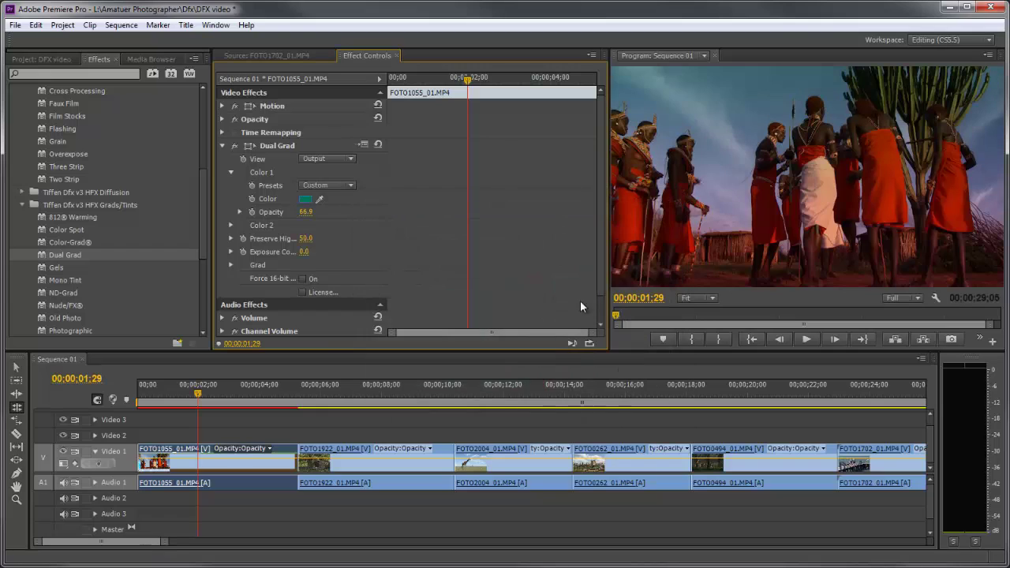
click(306, 198)
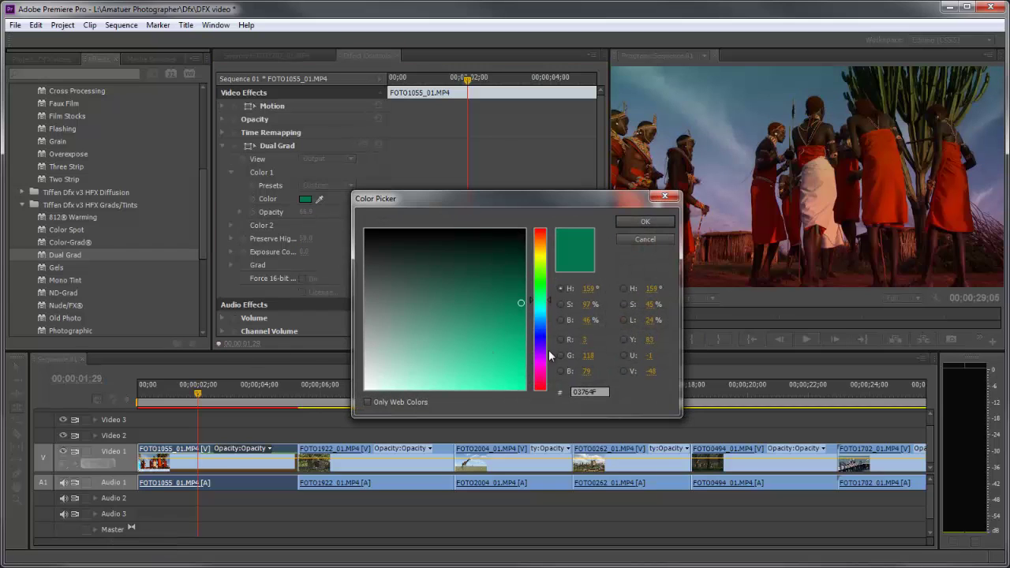
click(531, 334)
click(517, 360)
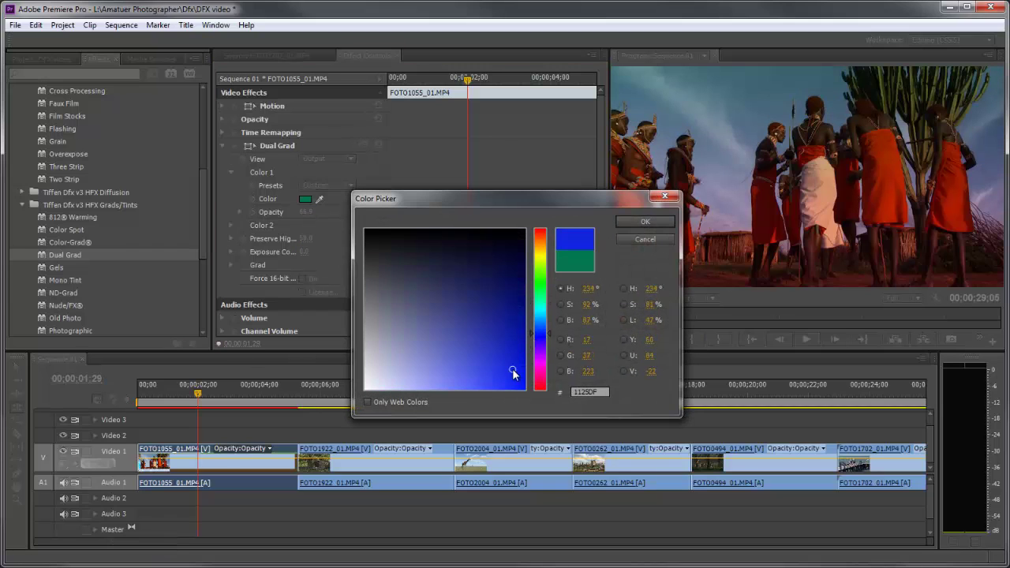
click(643, 224)
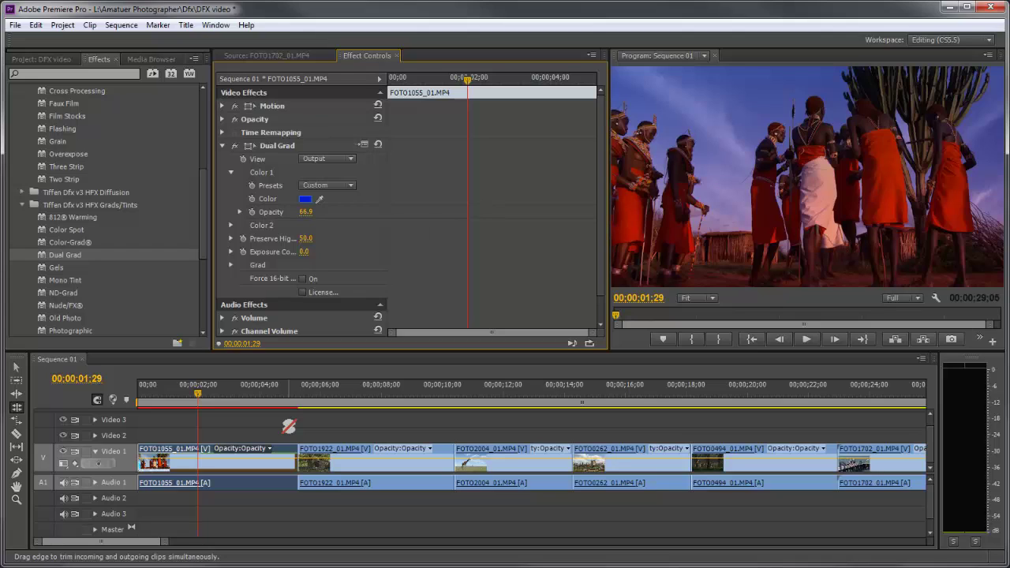
Render the sequence previews, then delete the Dual Grad effect from FOTO1055_01.MP4.
key(Return)
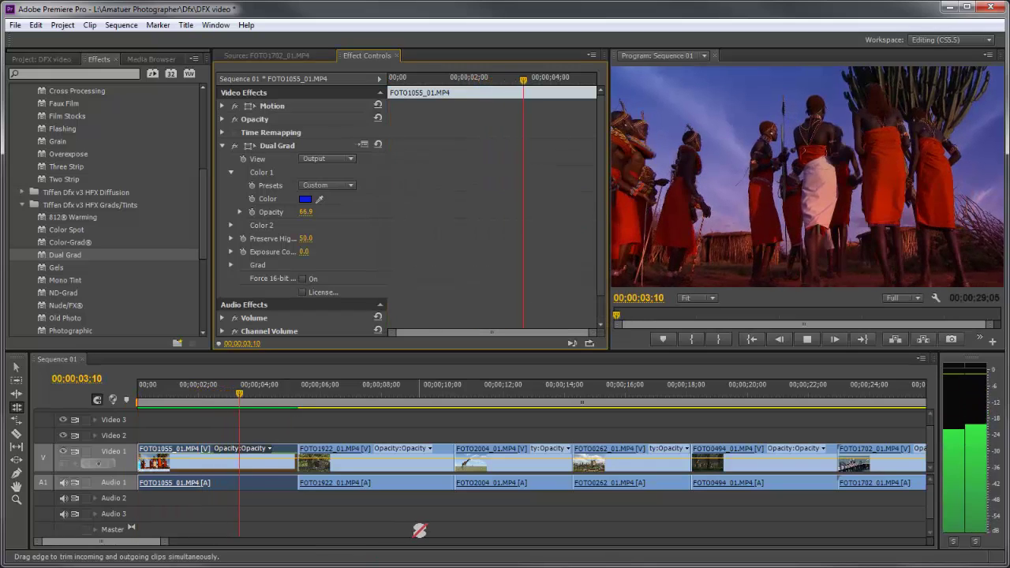
key(space)
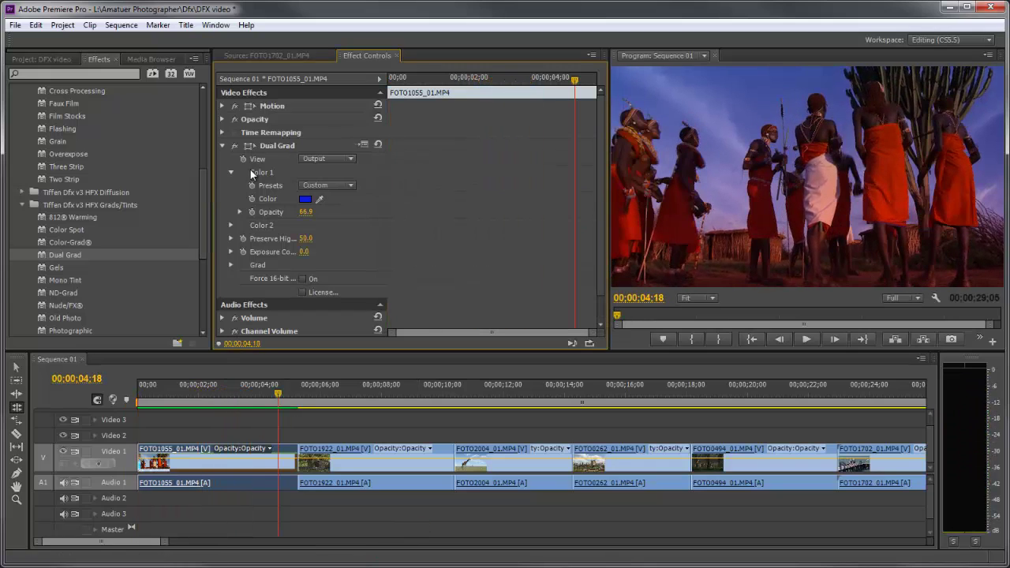
click(268, 145)
key(Delete)
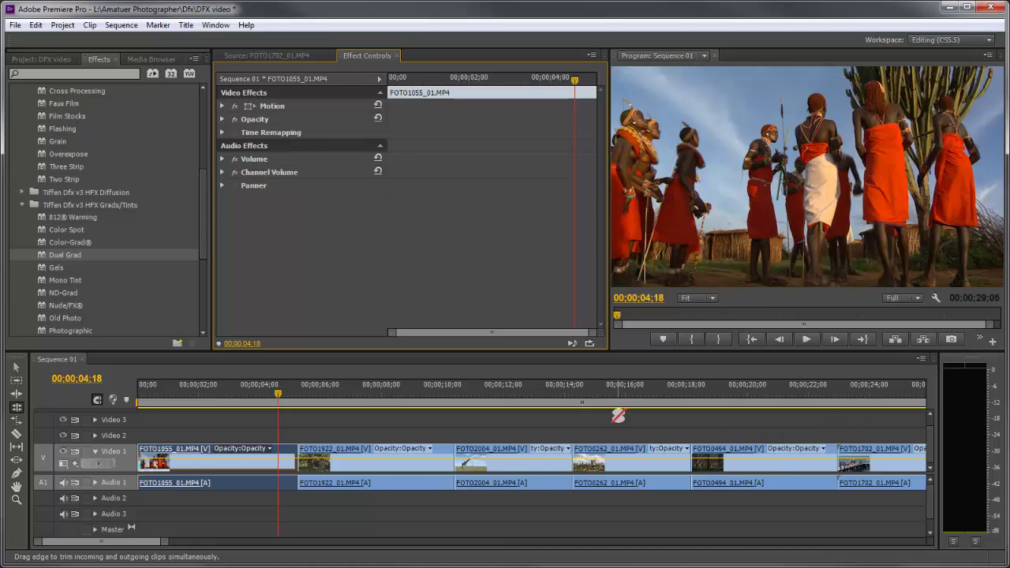
At 16;06, apply Tiffen Dfx v3 Special Effects' Polarizer to the FOTO0262 skyline clip.
click(632, 395)
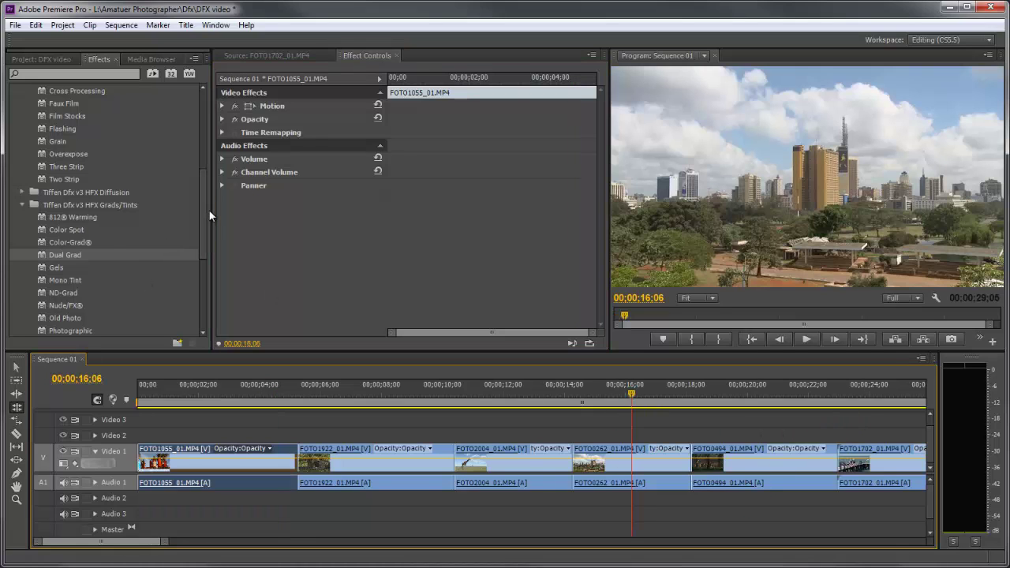
drag(203, 214, 201, 289)
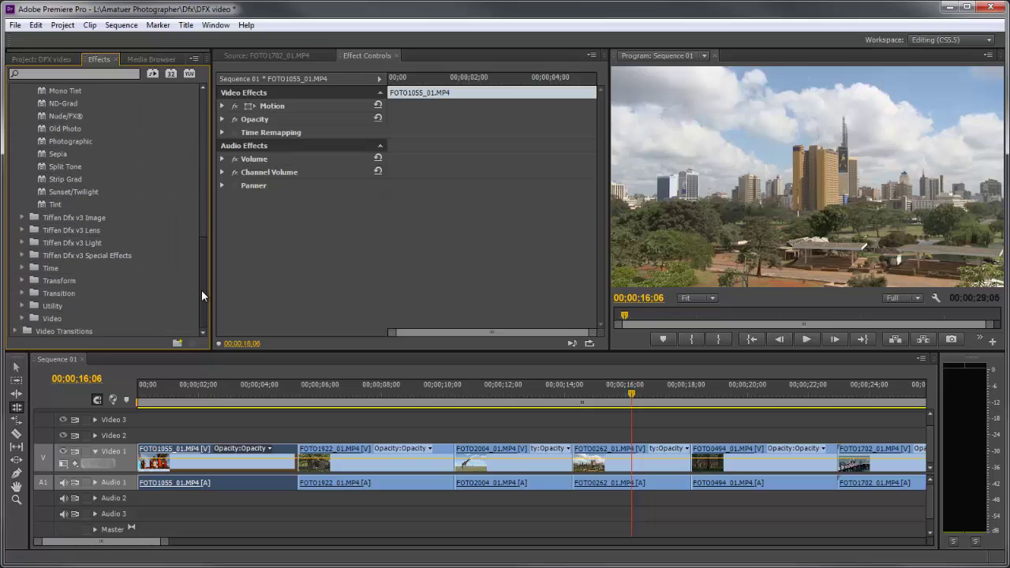
click(20, 255)
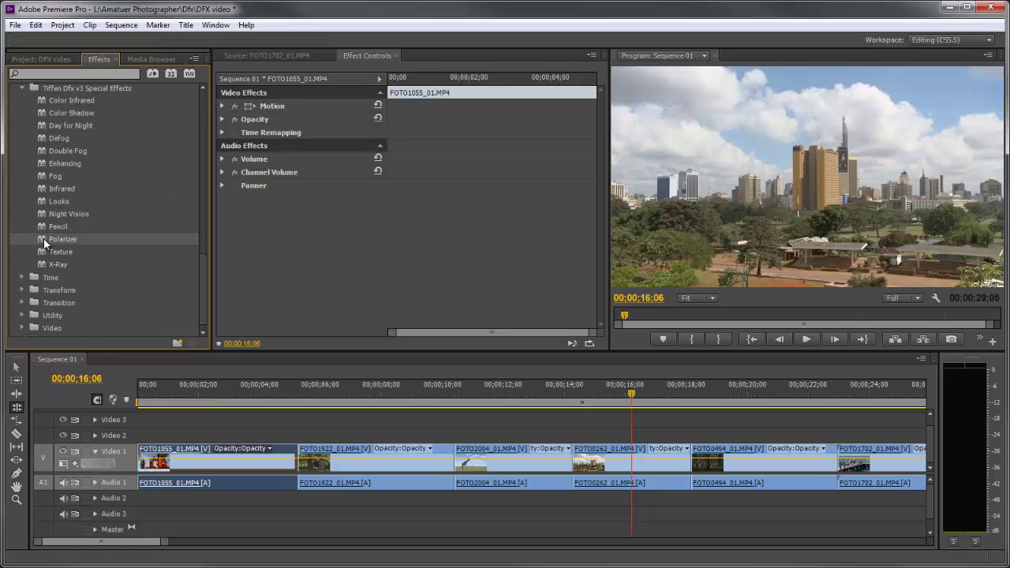
drag(43, 238, 605, 471)
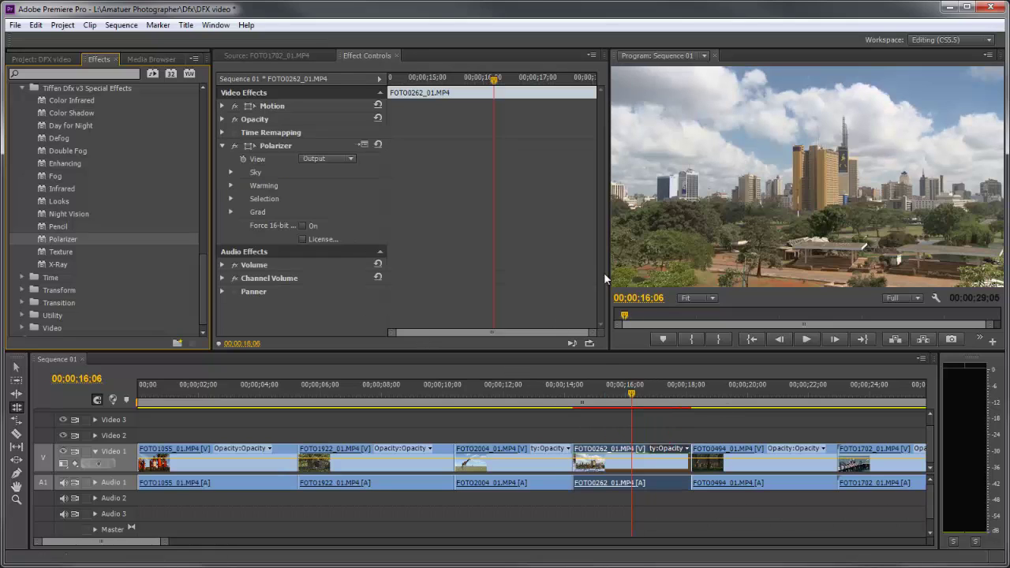
In the Polarizer's Dfx settings, try Polarizer 10, then apply the custom My pola preset.
click(358, 146)
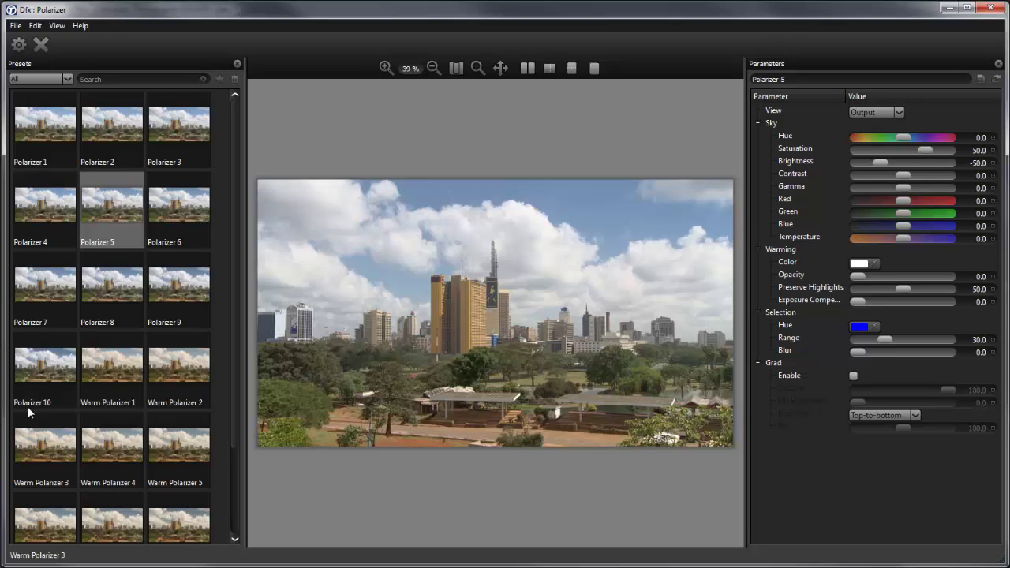
click(37, 375)
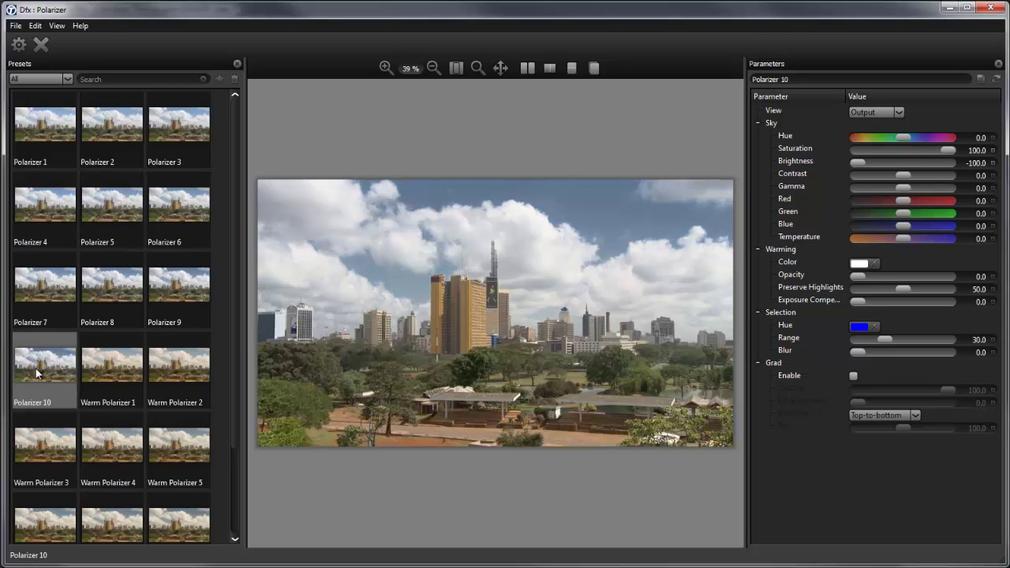
drag(232, 273, 258, 449)
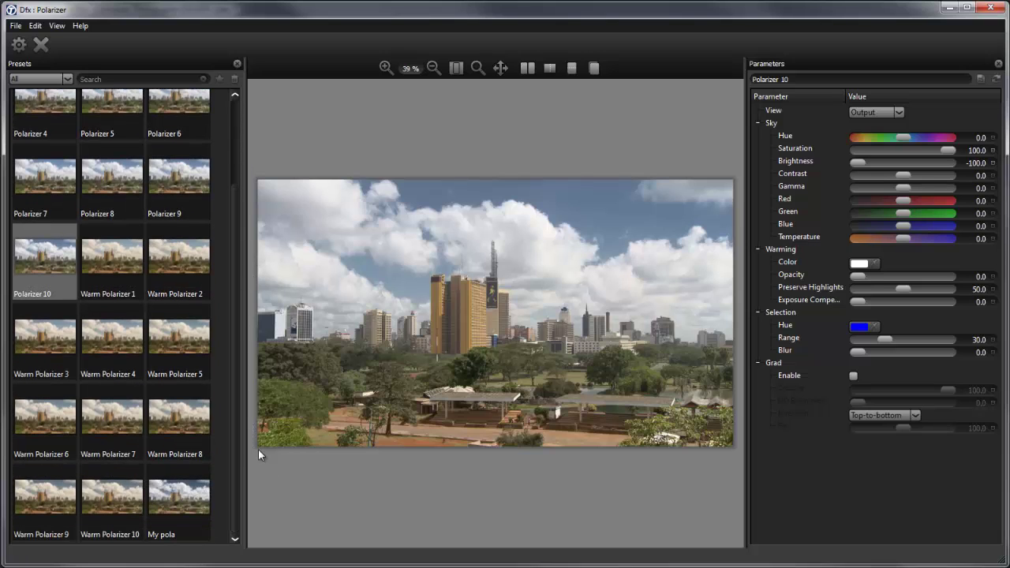
click(168, 499)
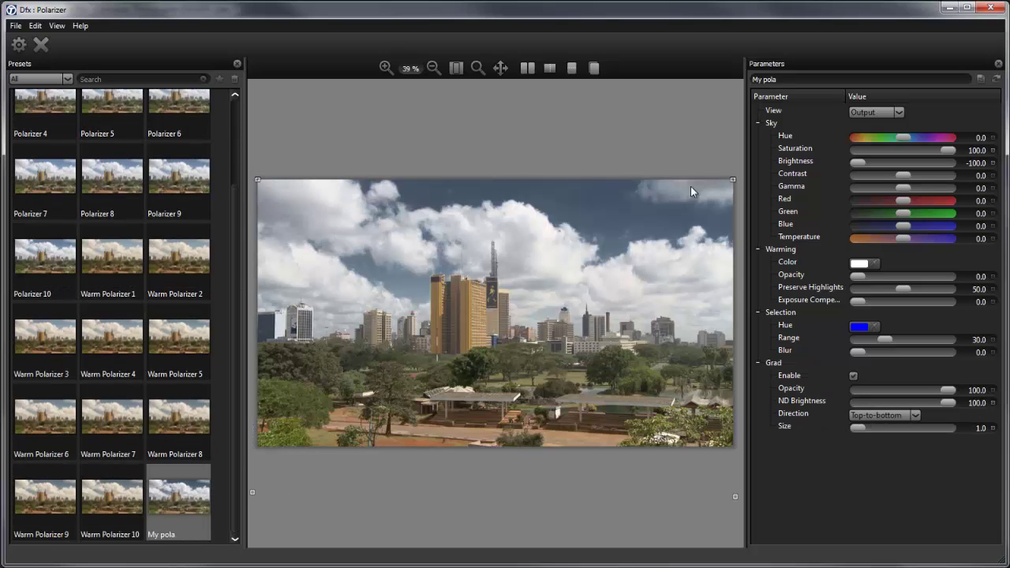
Compare with the original, zoom into the city buildings to check the blue selection, then fit the view.
click(593, 69)
click(478, 67)
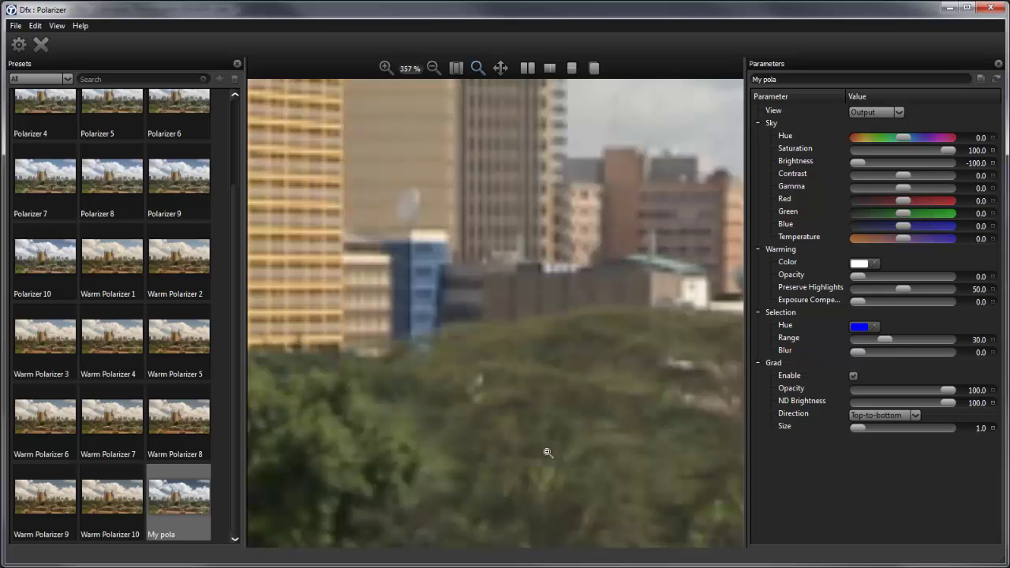
click(502, 340)
click(594, 69)
click(455, 71)
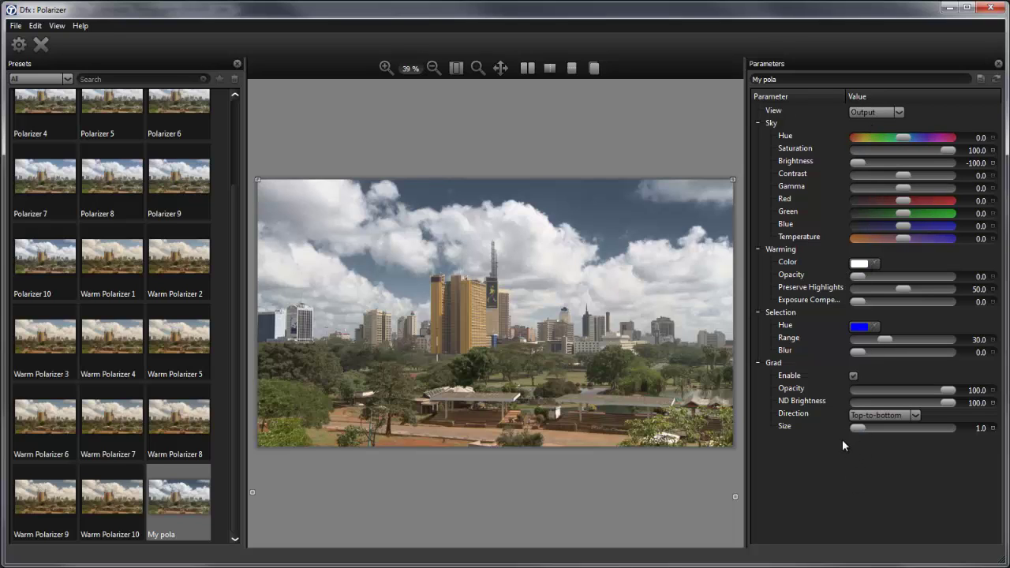
Accept the My pola Polarizer settings, then scrub and play back the skyline clip.
click(20, 47)
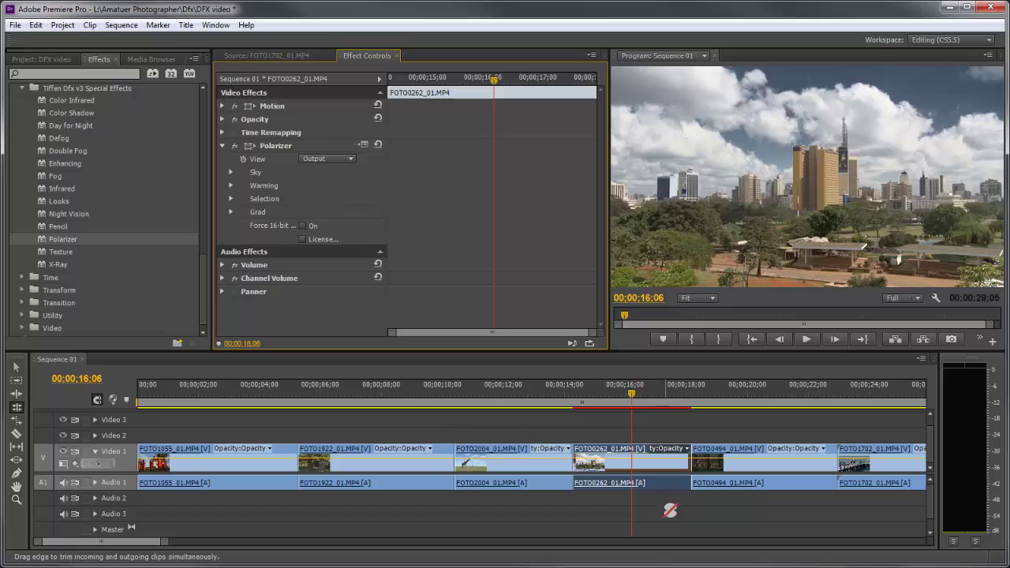
drag(628, 394, 646, 395)
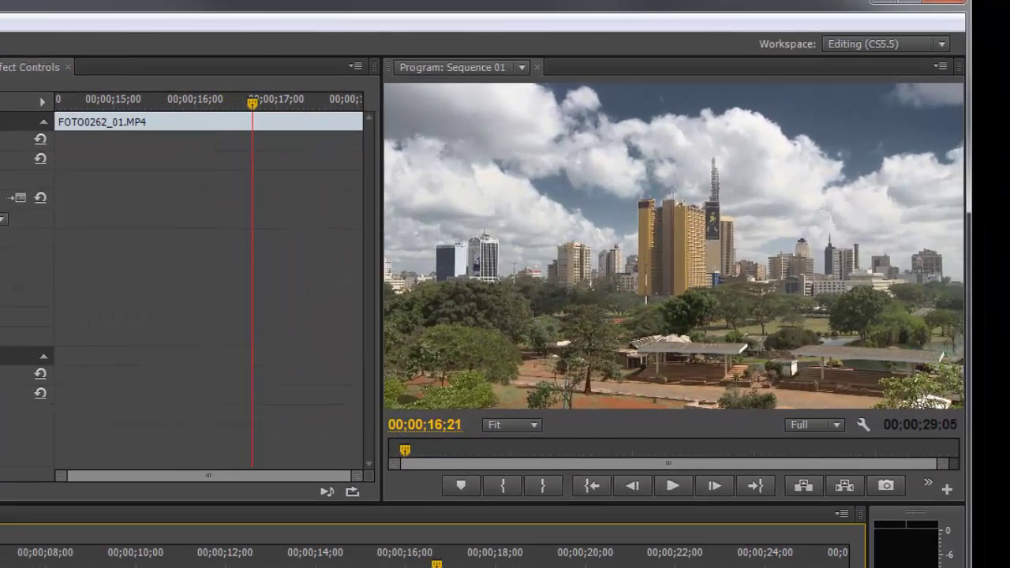
drag(437, 565, 356, 565)
key(space)
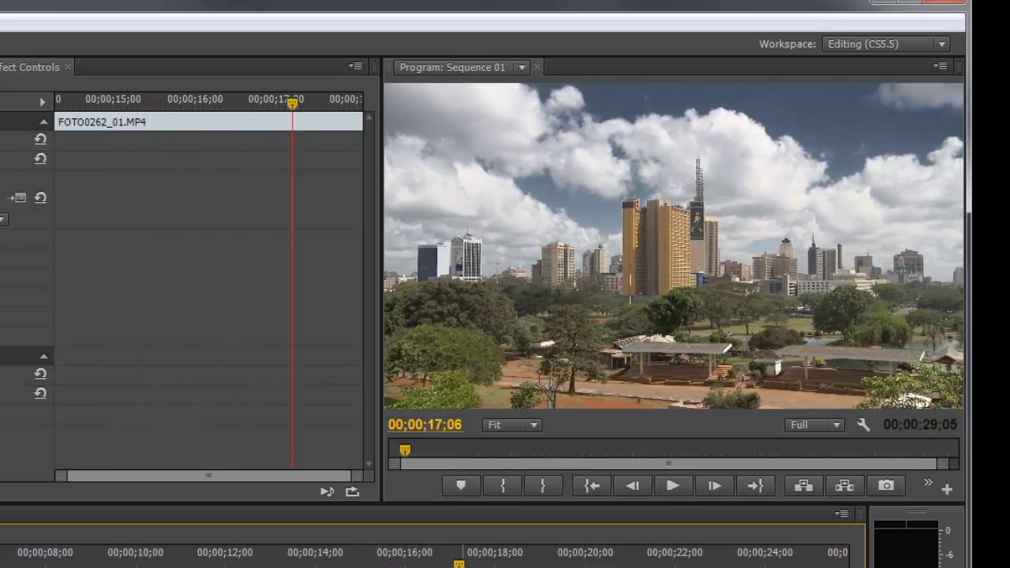
key(space)
key(space)
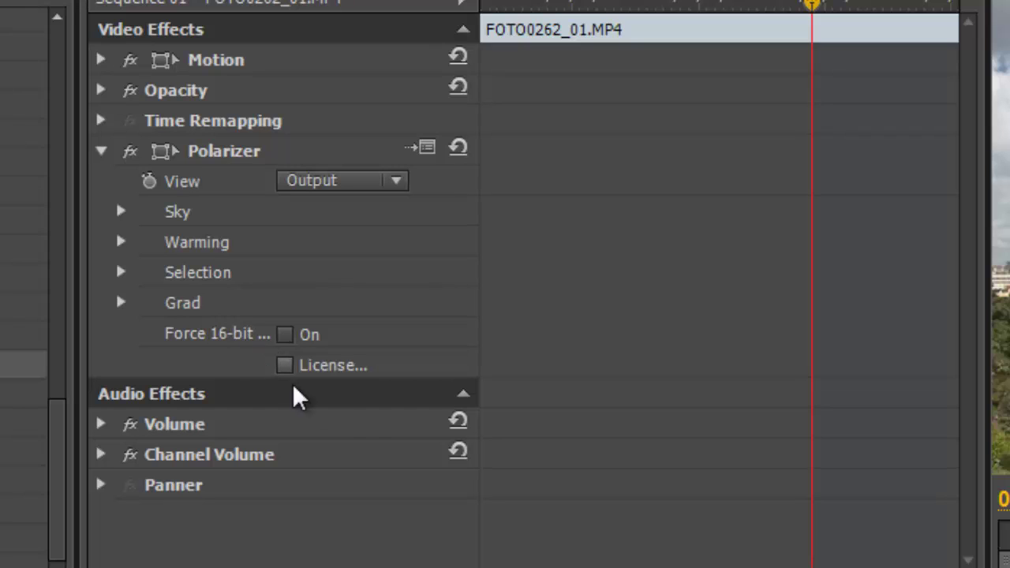
Force 16-bit on for the Polarizer, return to the skyline clip's start, and render previews.
click(286, 338)
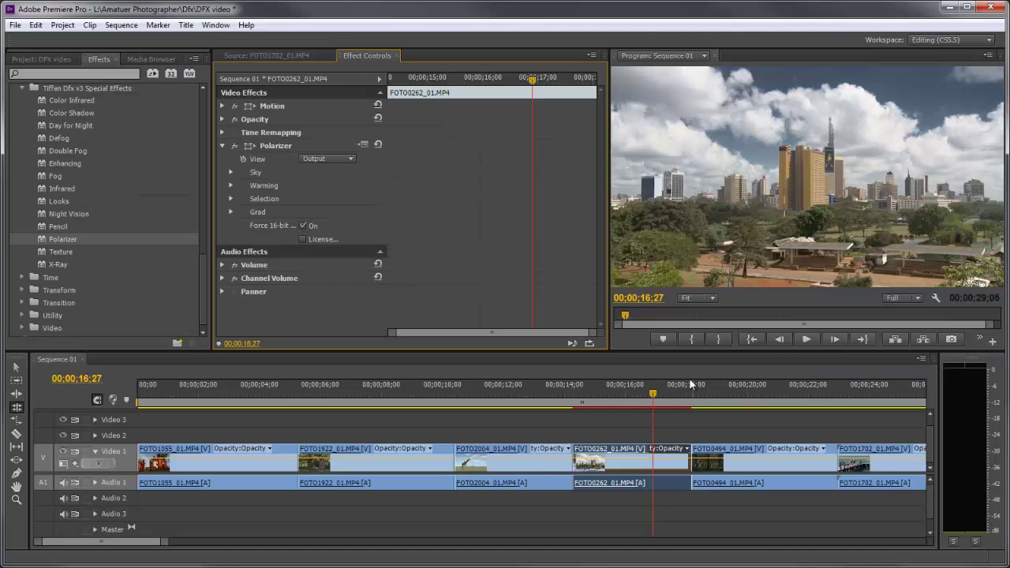
drag(650, 397, 613, 407)
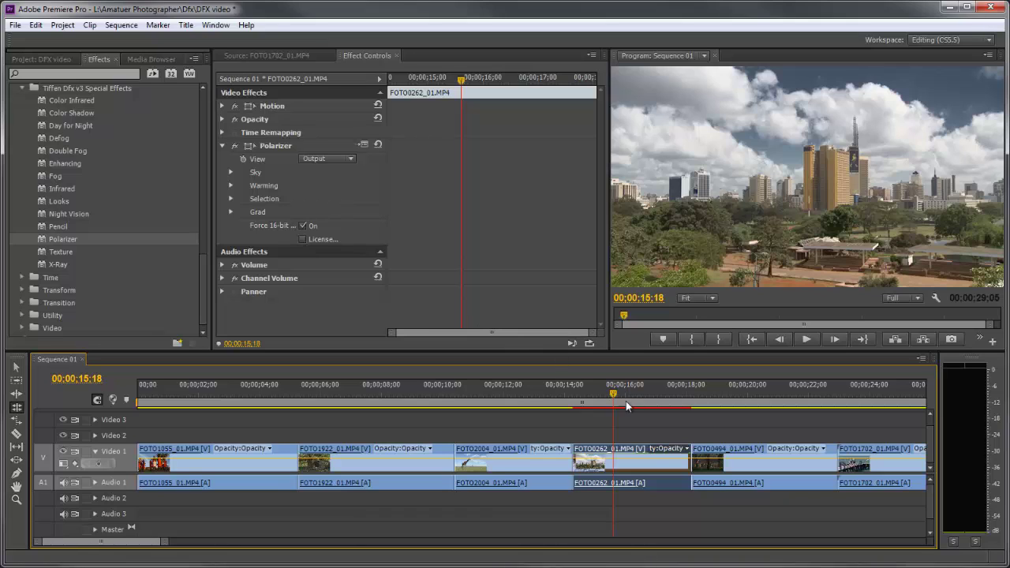
key(Return)
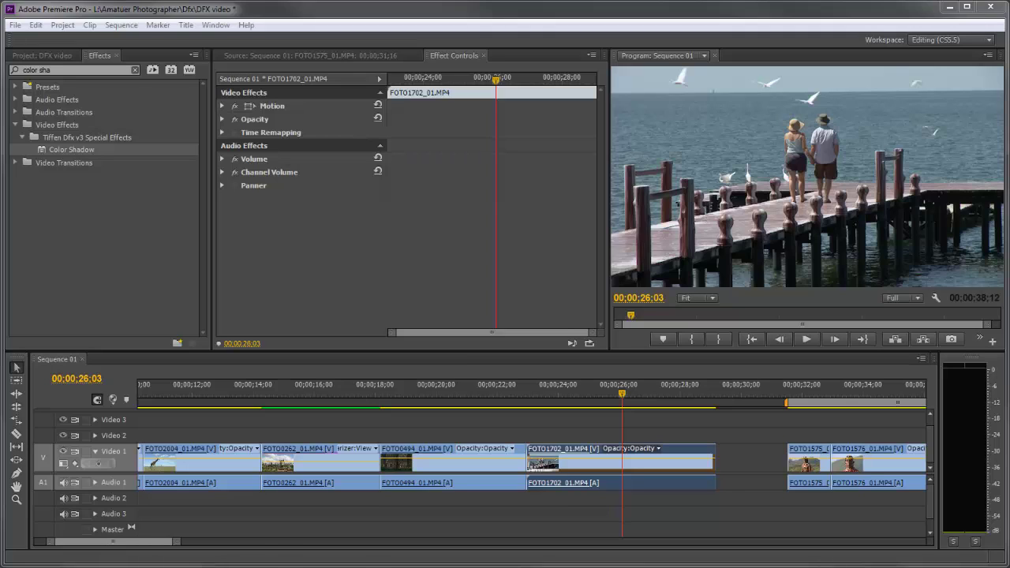
Apply Color Shadow to FOTO1702 with the Magenta - Red preset, changing Color 1 to blue.
drag(46, 150, 620, 477)
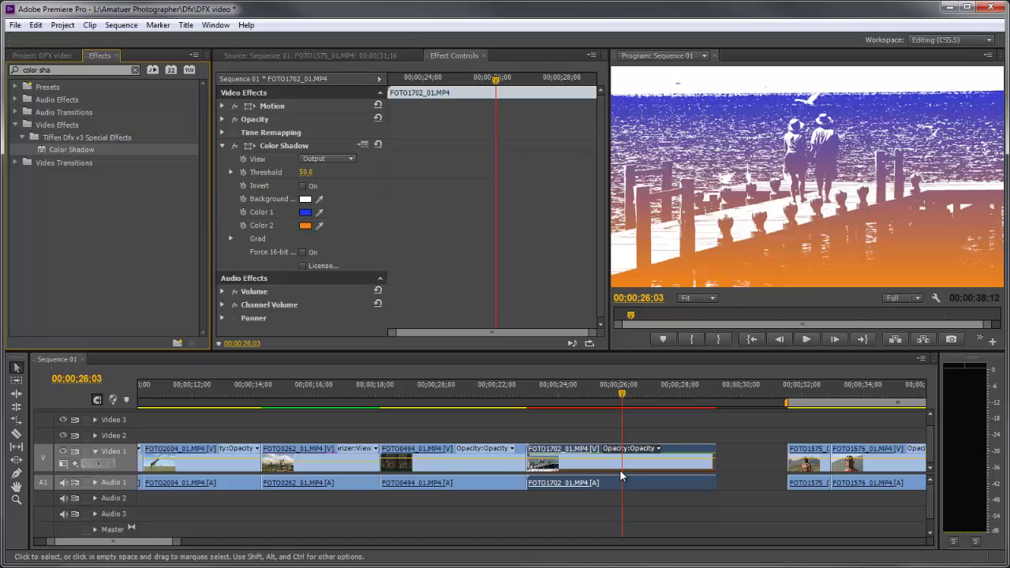
click(363, 146)
click(175, 218)
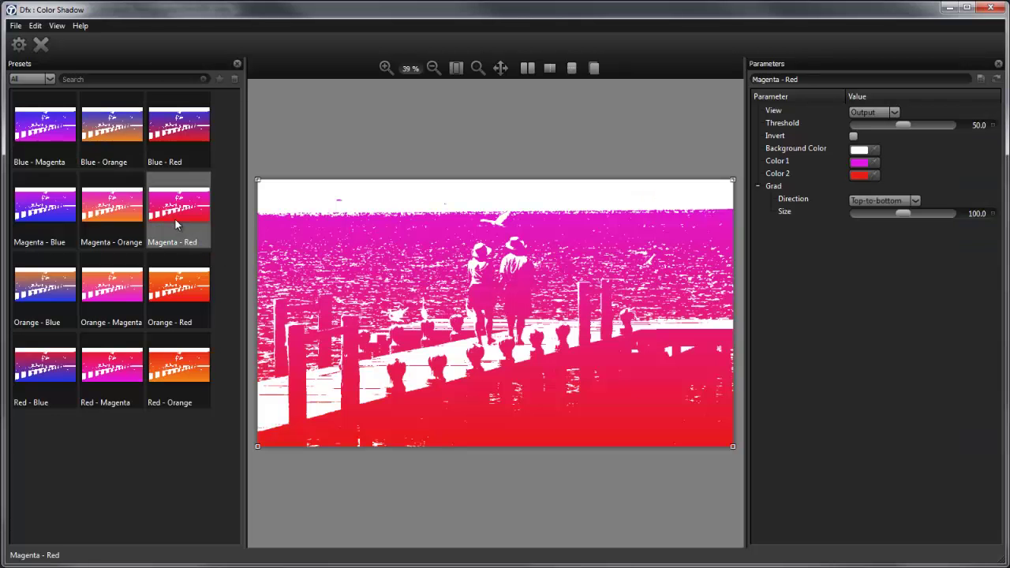
click(768, 163)
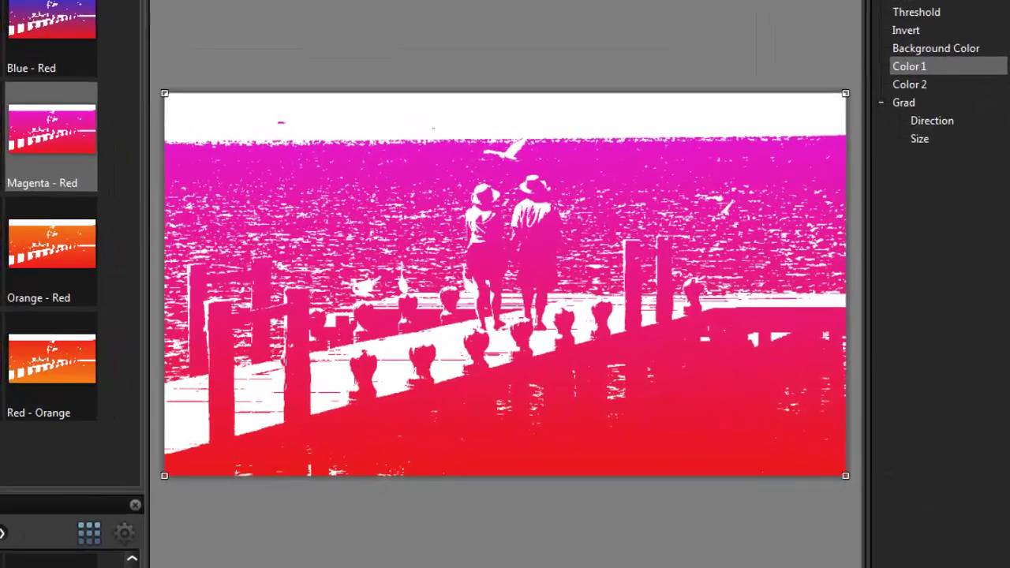
click(138, 546)
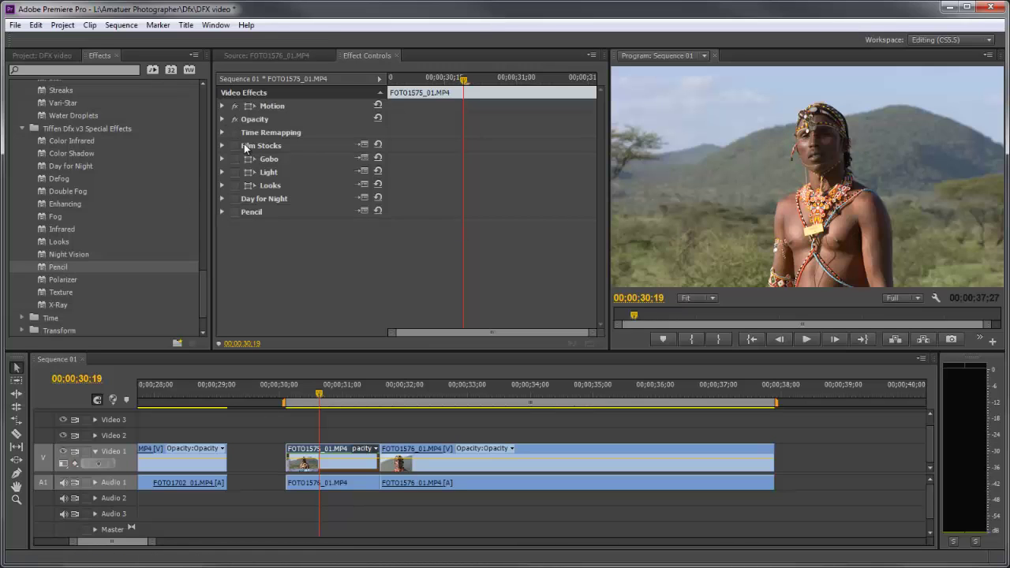
Enable Film Stocks and preview the Agfa presets, from APX 25 through Optima to RSX II 100.
click(235, 146)
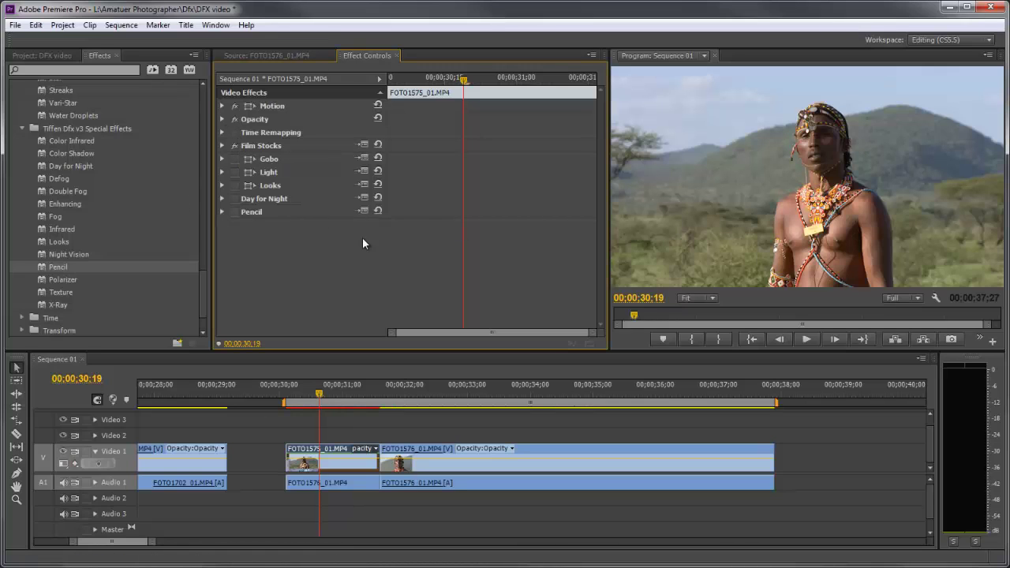
click(361, 146)
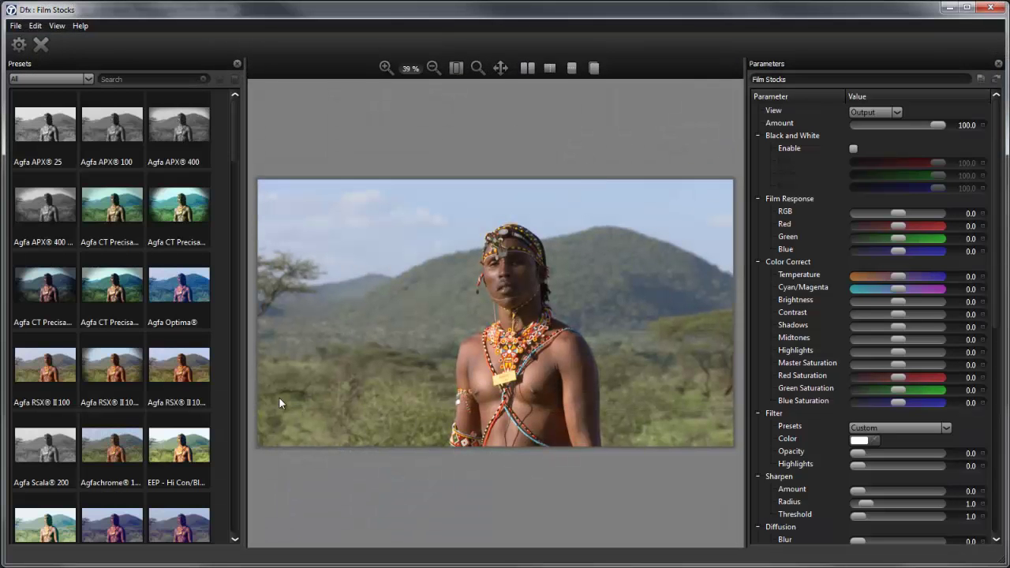
click(45, 123)
click(100, 124)
click(193, 122)
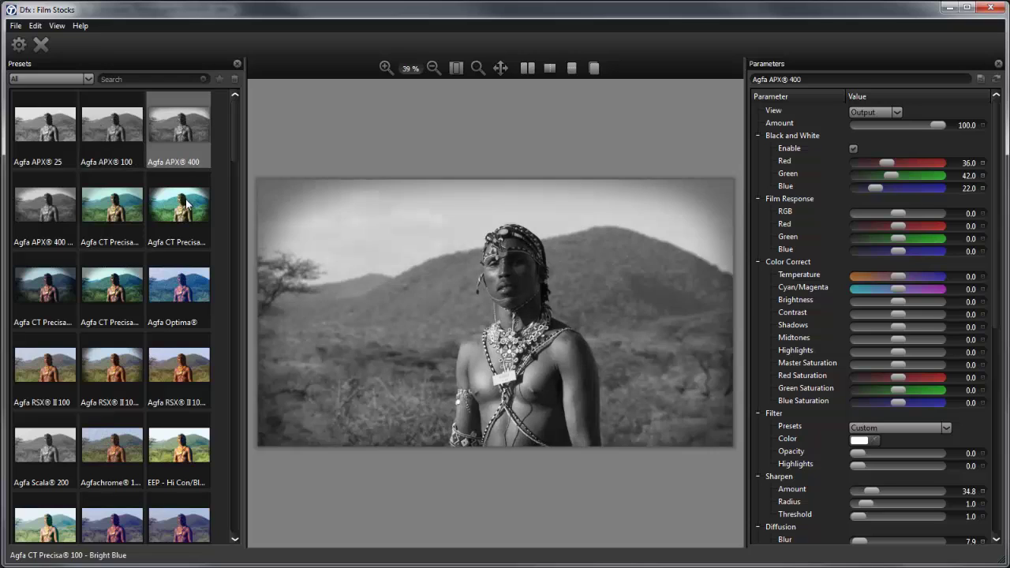
click(187, 206)
click(166, 292)
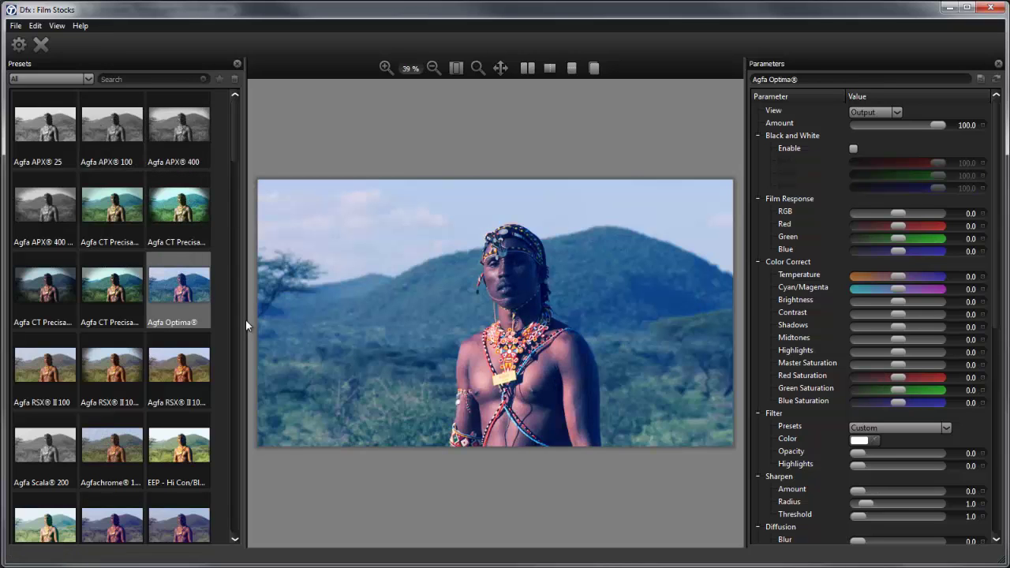
click(50, 373)
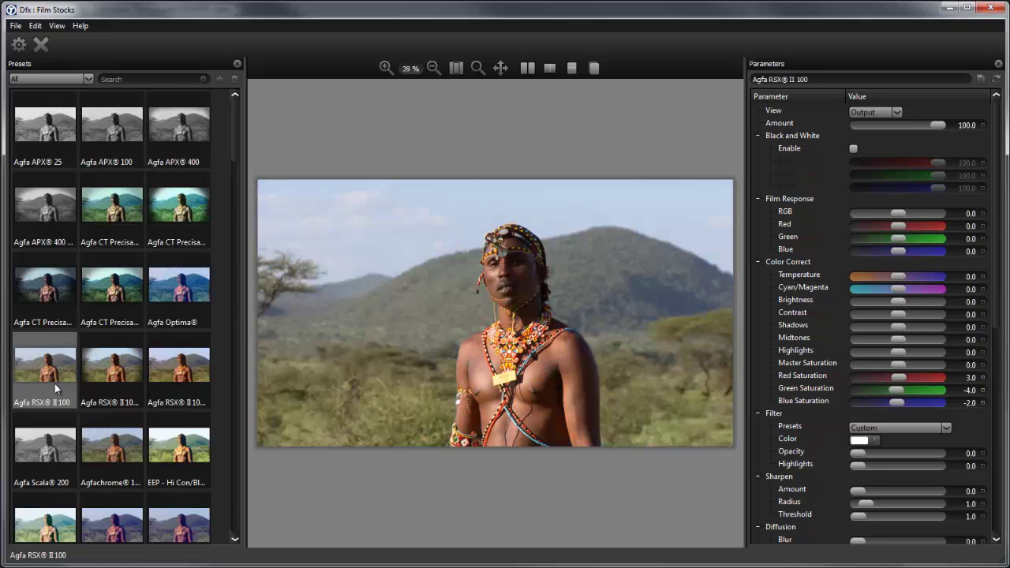
Preview Fuji Neopan and Sensia, Kodachrome 64 and 25, ending on Ilford HP5 Plus 400.
scroll(70, 407, down, 3)
click(128, 450)
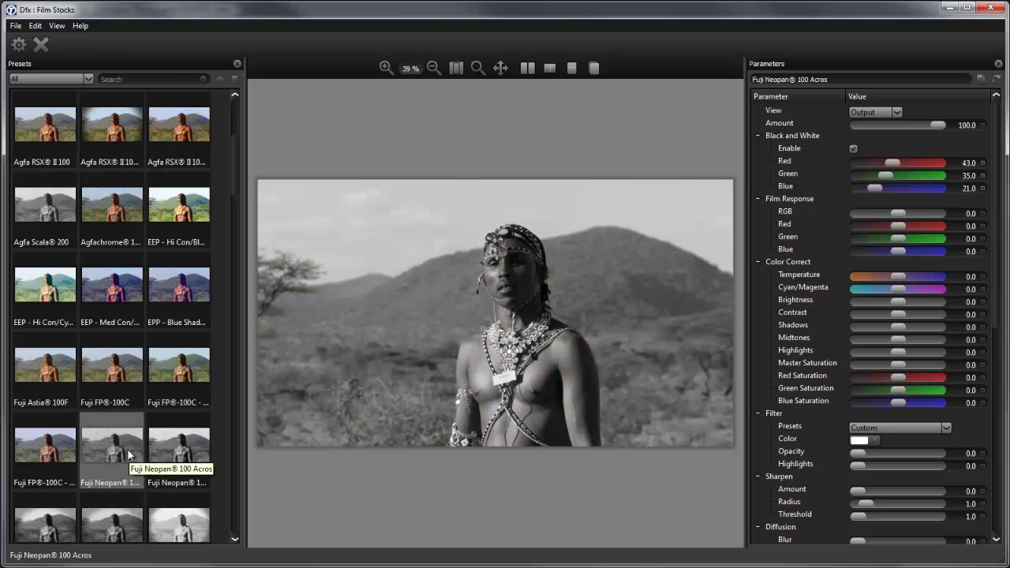
click(170, 467)
scroll(170, 473, down, 6)
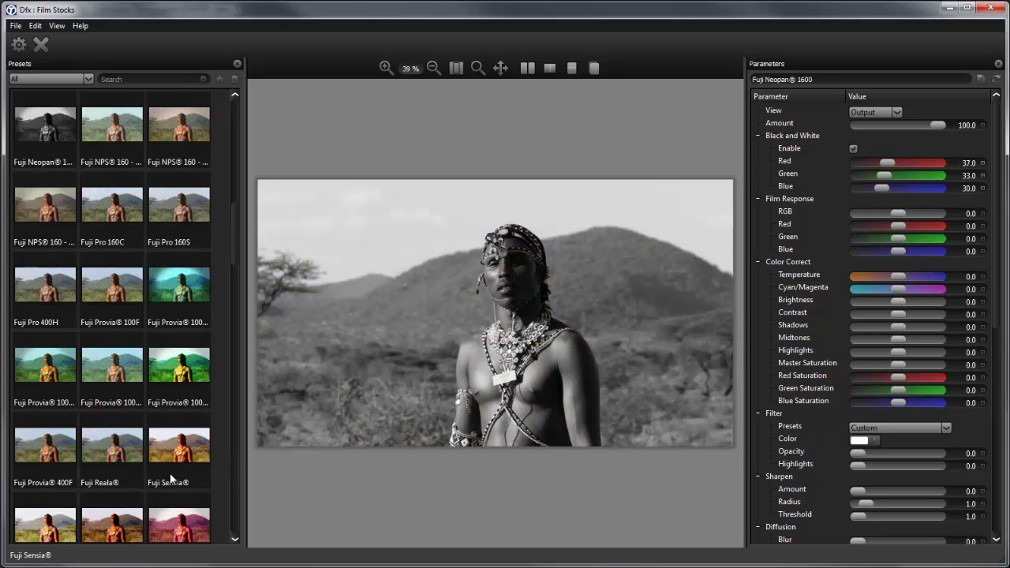
click(193, 453)
click(181, 527)
scroll(181, 493, down, 5)
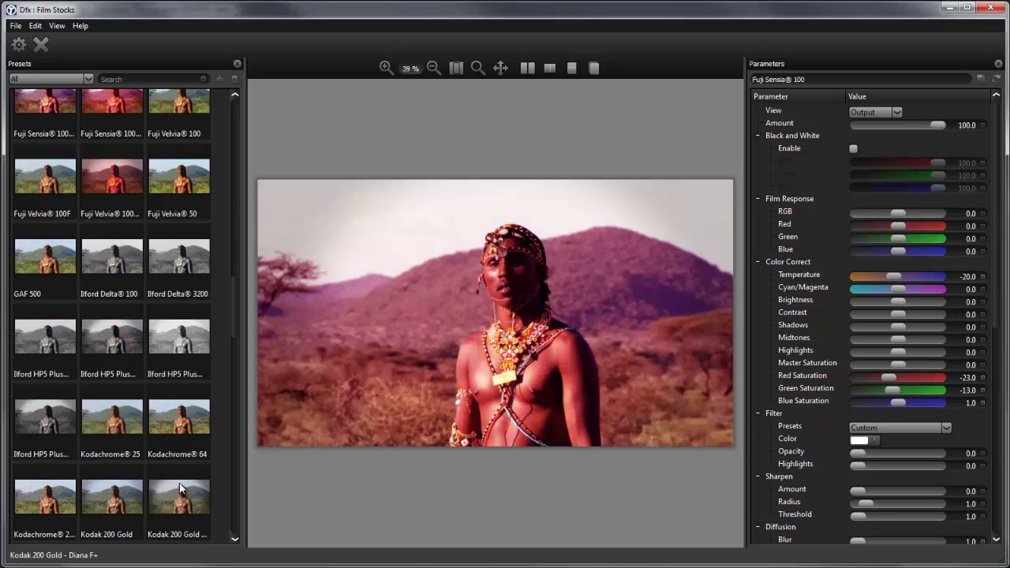
click(178, 420)
click(99, 418)
click(30, 399)
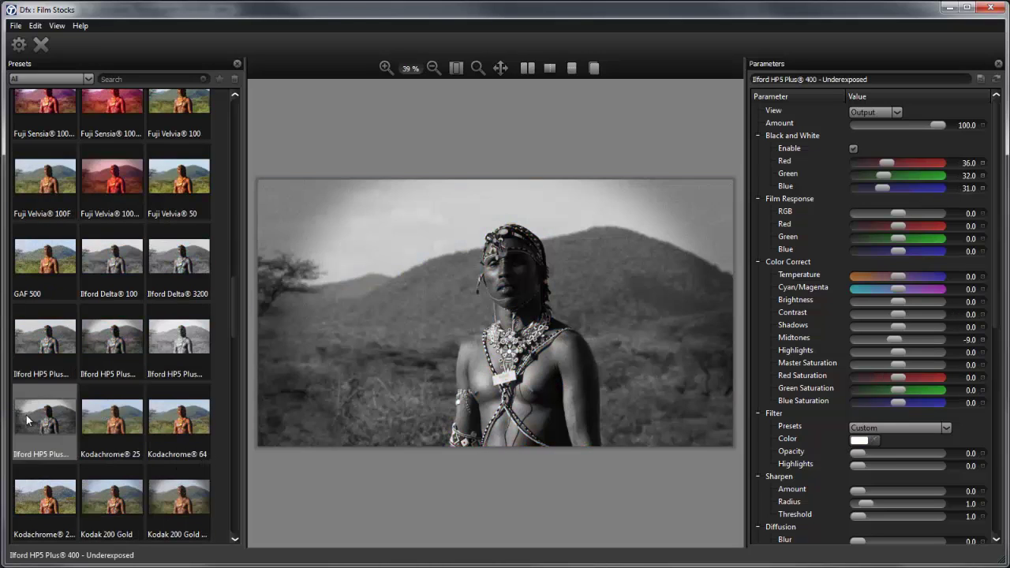
click(45, 373)
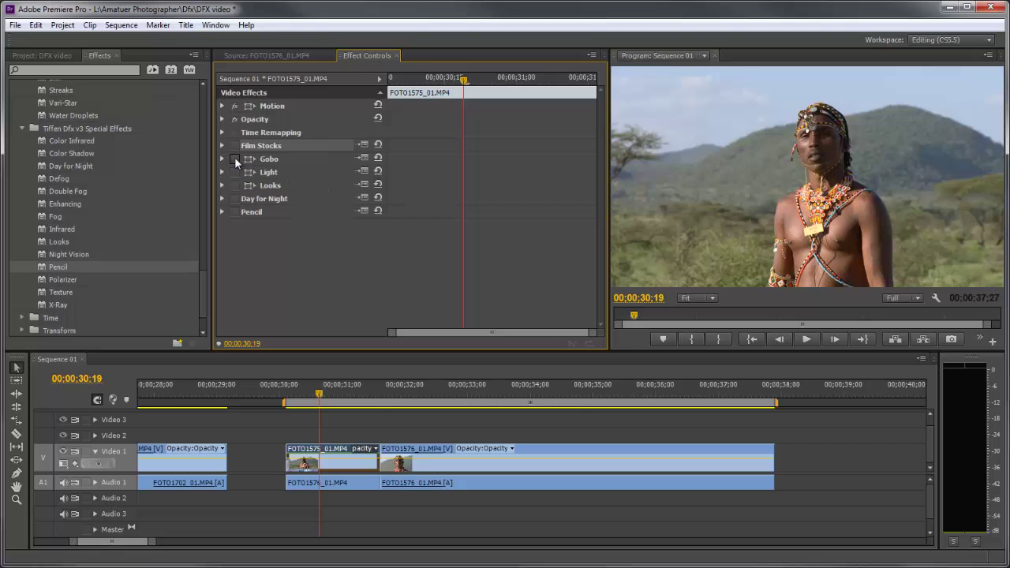
Enable Gobo and soften its white dove shape with a Horizontal Blur of 16.5.
click(235, 159)
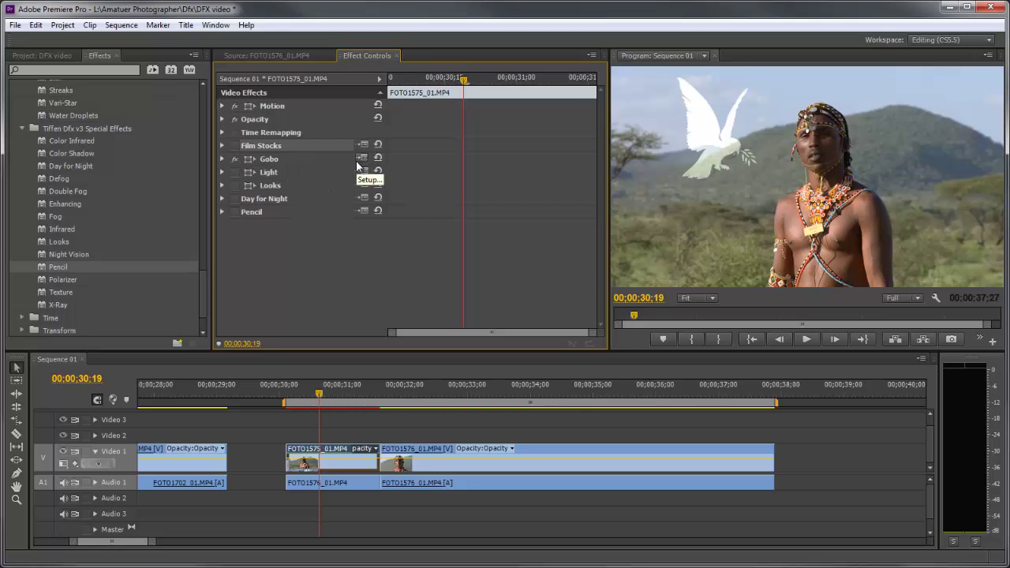
click(364, 159)
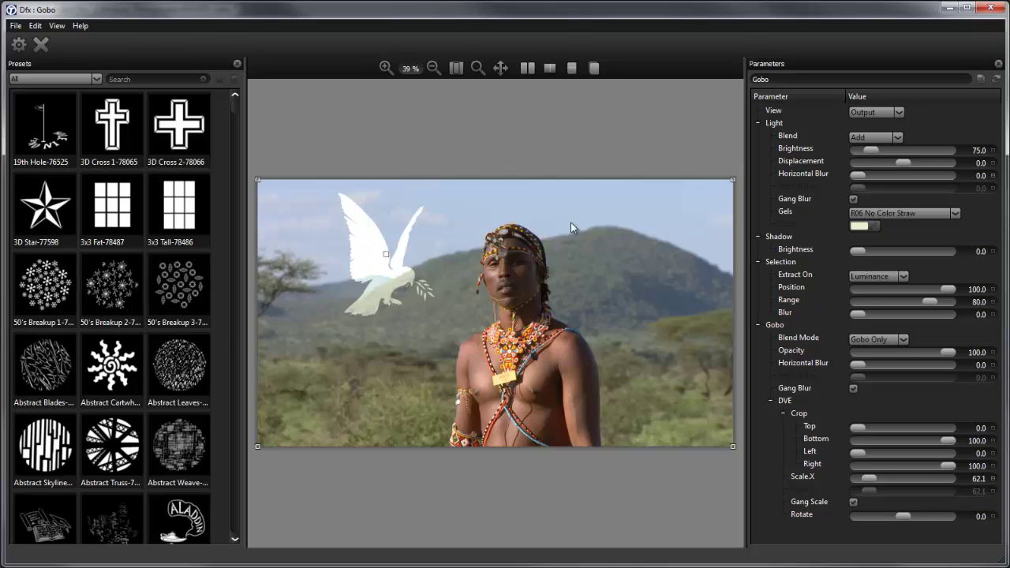
click(859, 182)
drag(879, 182, 854, 189)
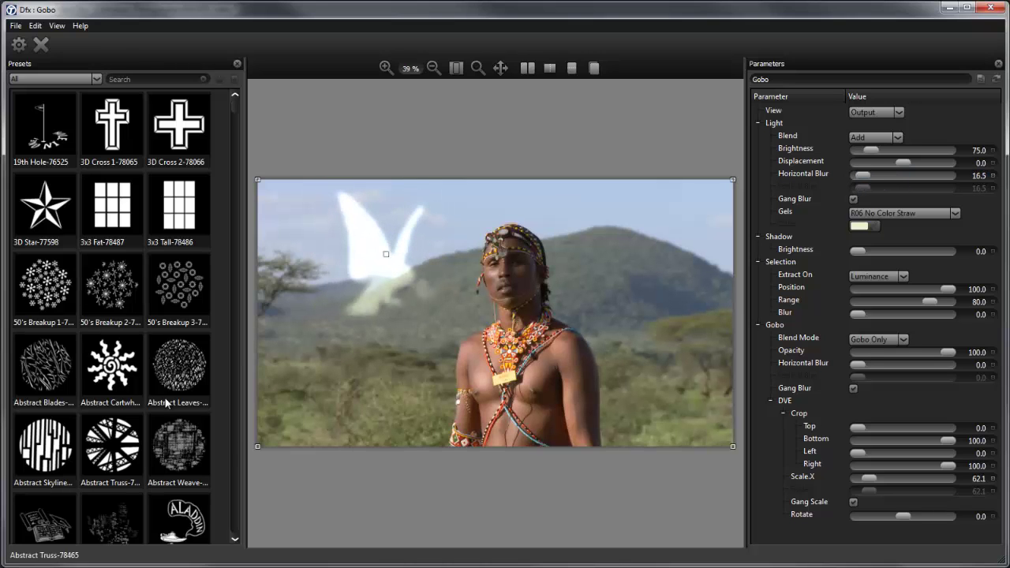
scroll(158, 404, down, 5)
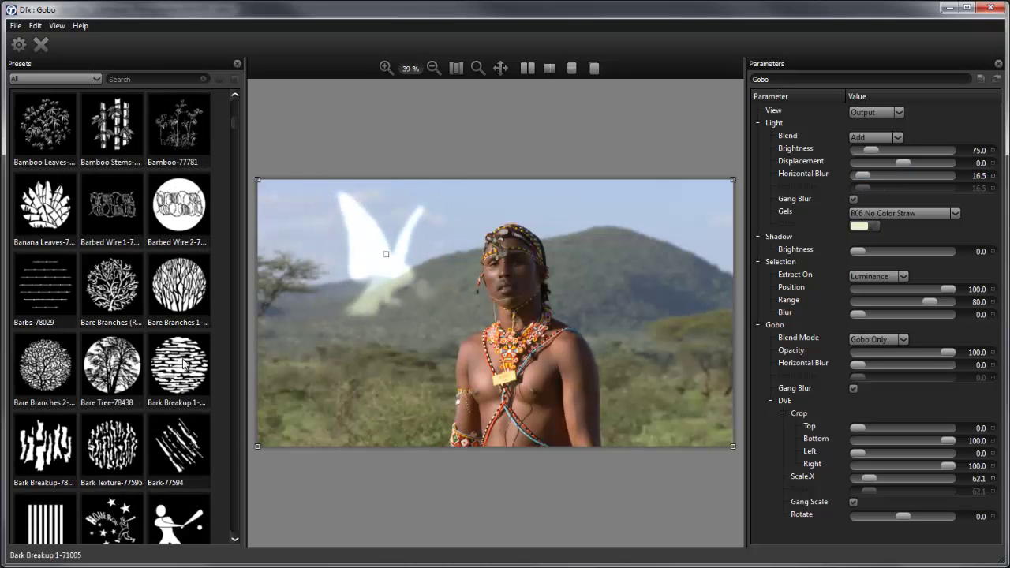
scroll(184, 363, down, 6)
scroll(180, 363, down, 20)
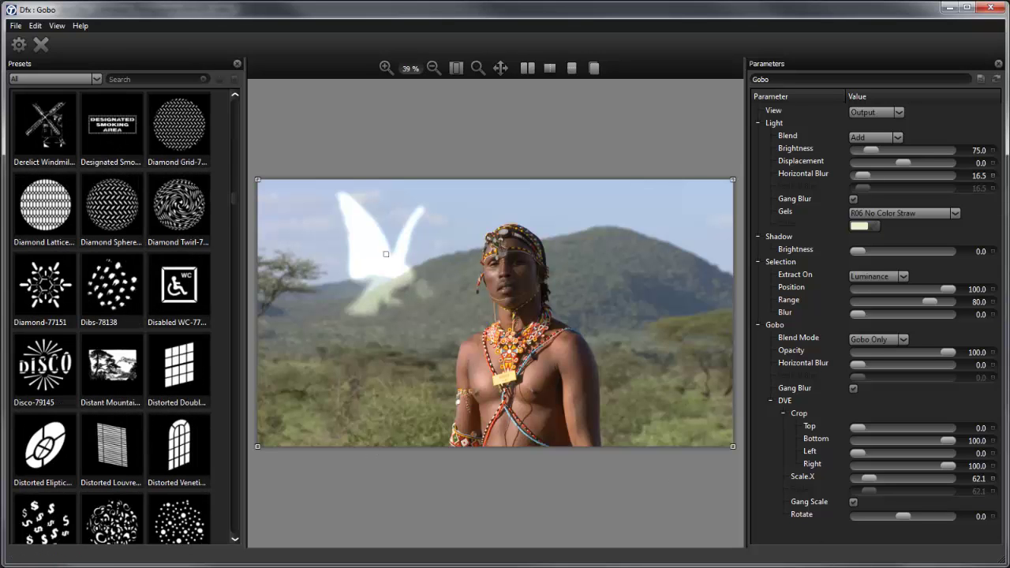
Close Gobo, enable Light, and pick the Folk Motif 1-744 pattern after trying City Skyline and Dragon.
click(43, 43)
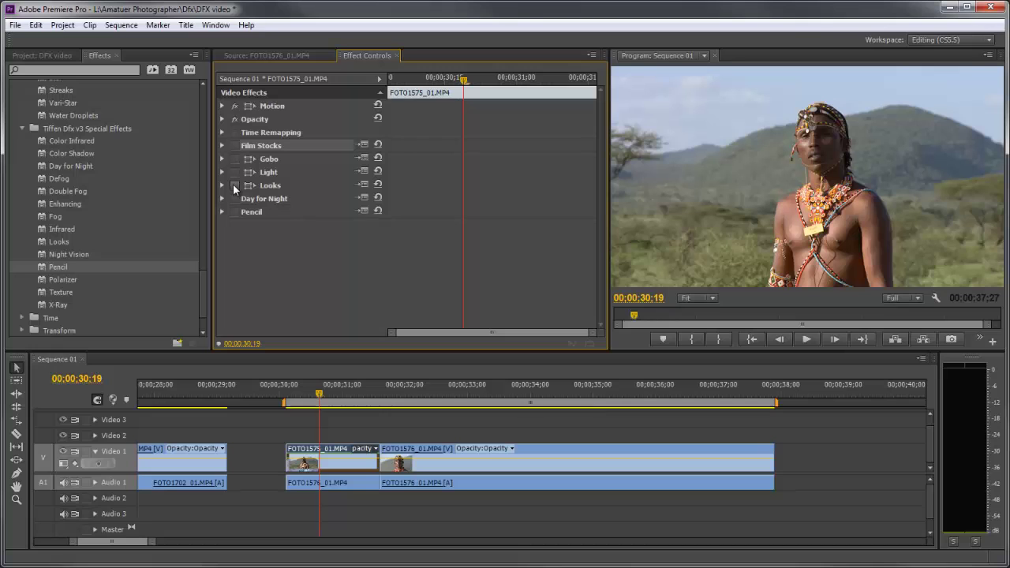
click(232, 172)
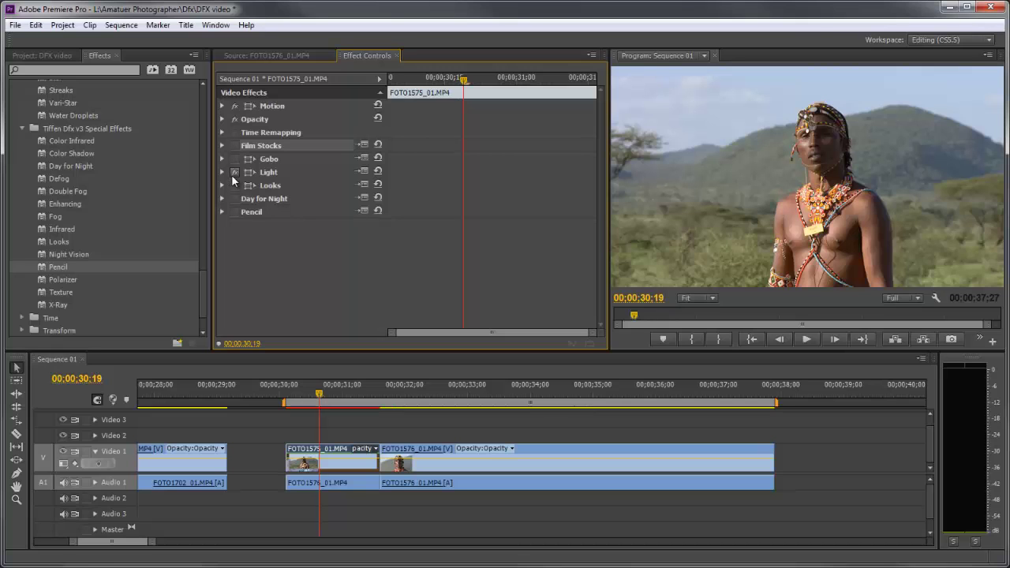
click(359, 172)
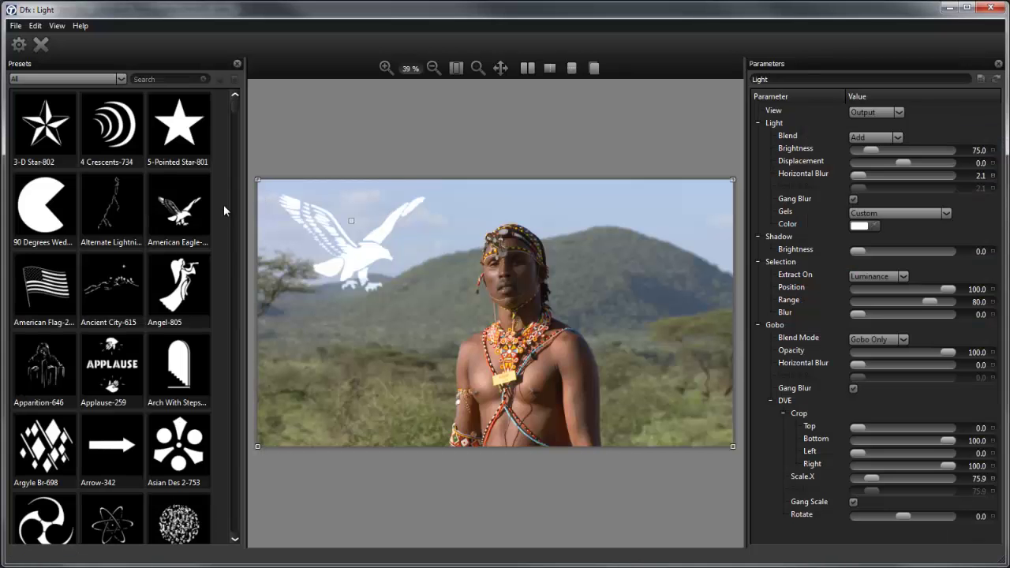
scroll(191, 264, down, 15)
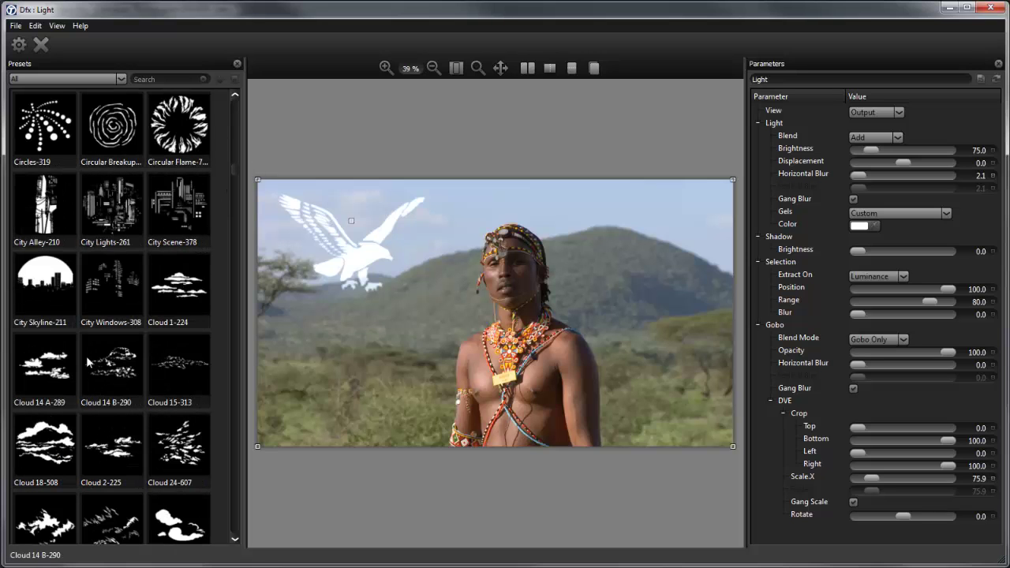
click(39, 290)
scroll(165, 378, down, 10)
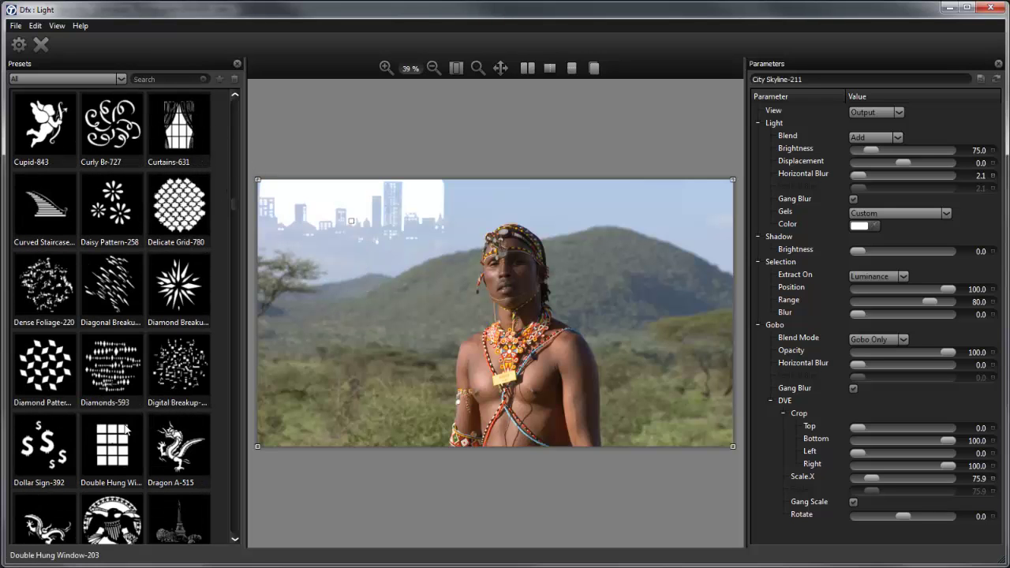
click(176, 456)
scroll(176, 446, down, 5)
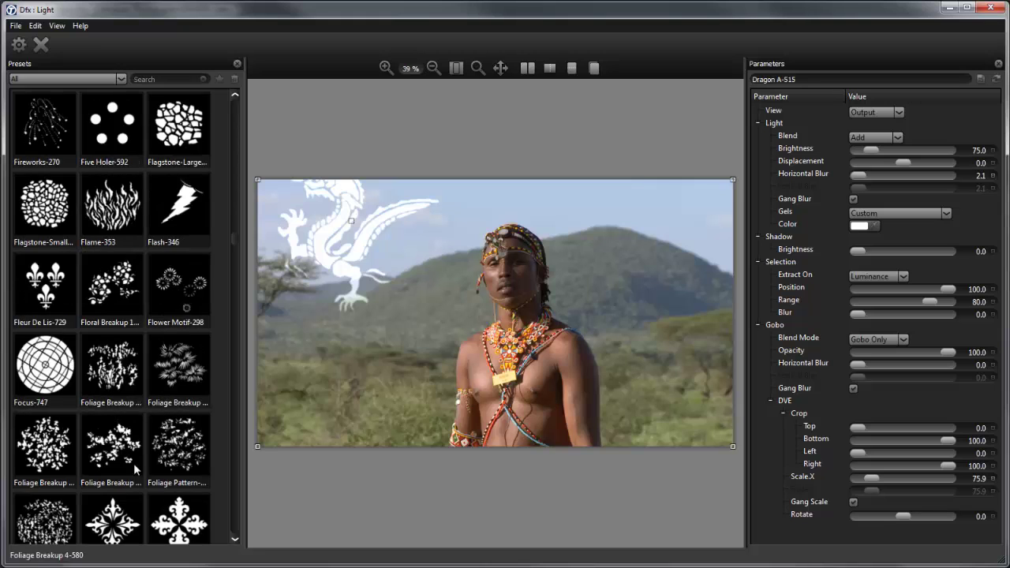
click(129, 527)
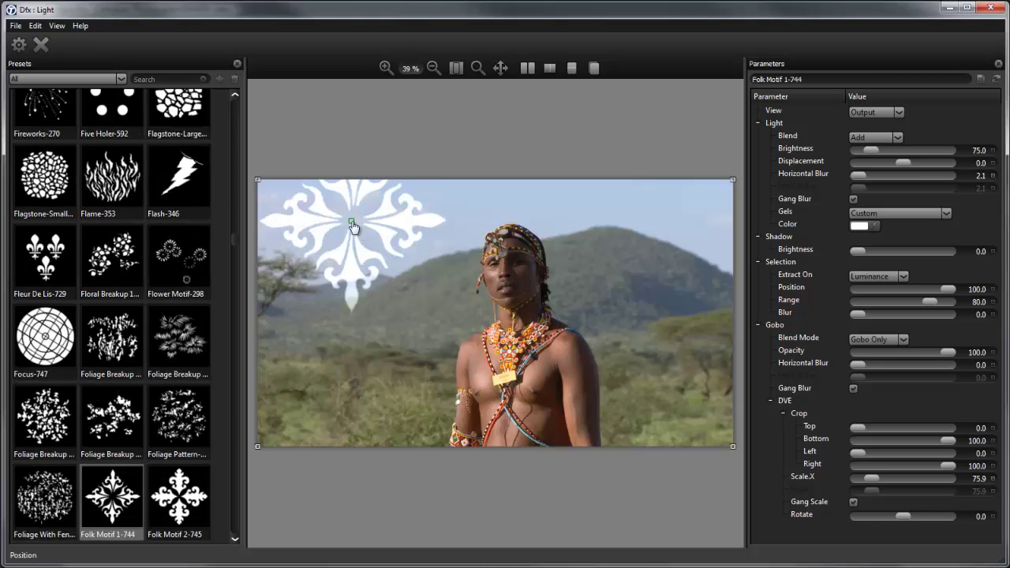
Move the Folk Motif pattern toward the frame centre, rotate it to -27.3, and enlarge it.
drag(356, 227, 411, 304)
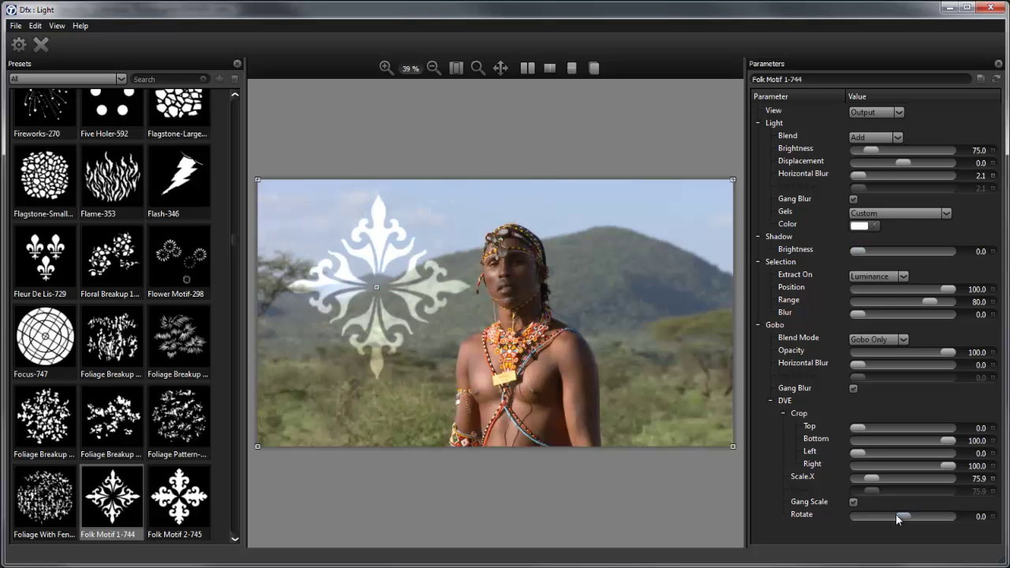
drag(902, 514, 927, 511)
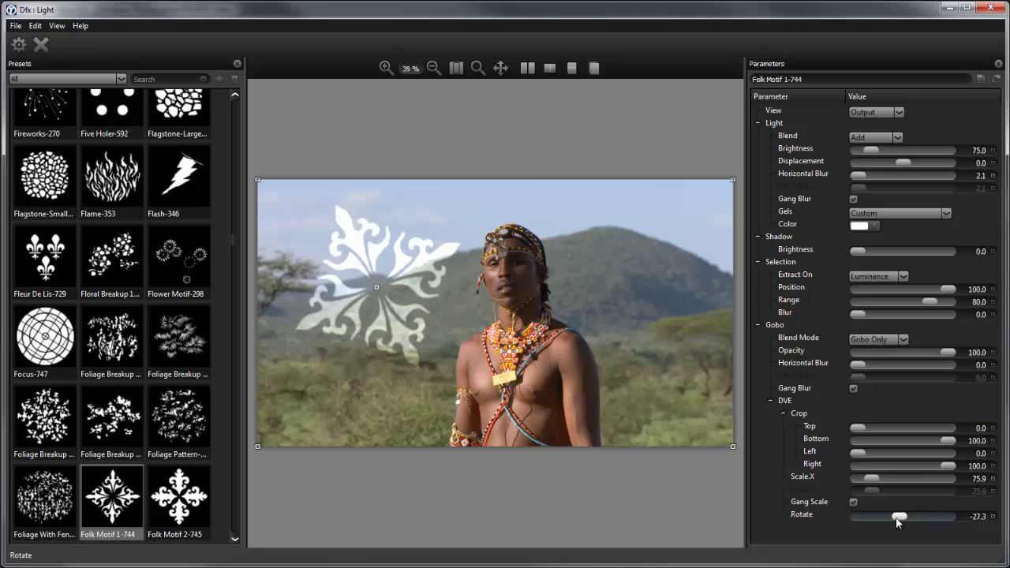
mouse_move(871, 478)
mouse_down()
mouse_move(896, 482)
mouse_move(875, 485)
mouse_move(884, 488)
mouse_up()
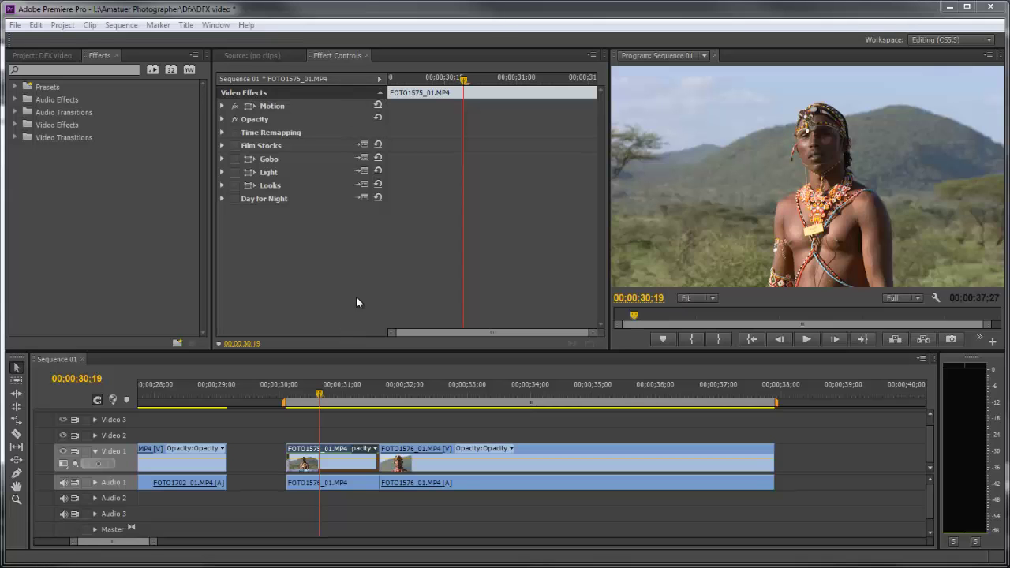
Enable Looks, try the 8mm B/W and 8mm Color looks, and toggle the film grain off.
click(236, 184)
click(363, 184)
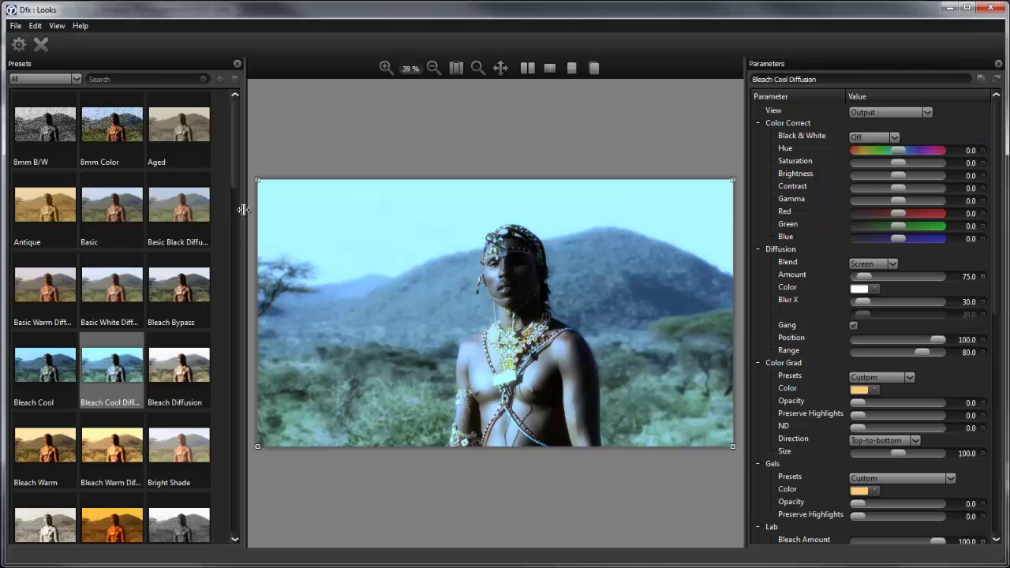
click(47, 140)
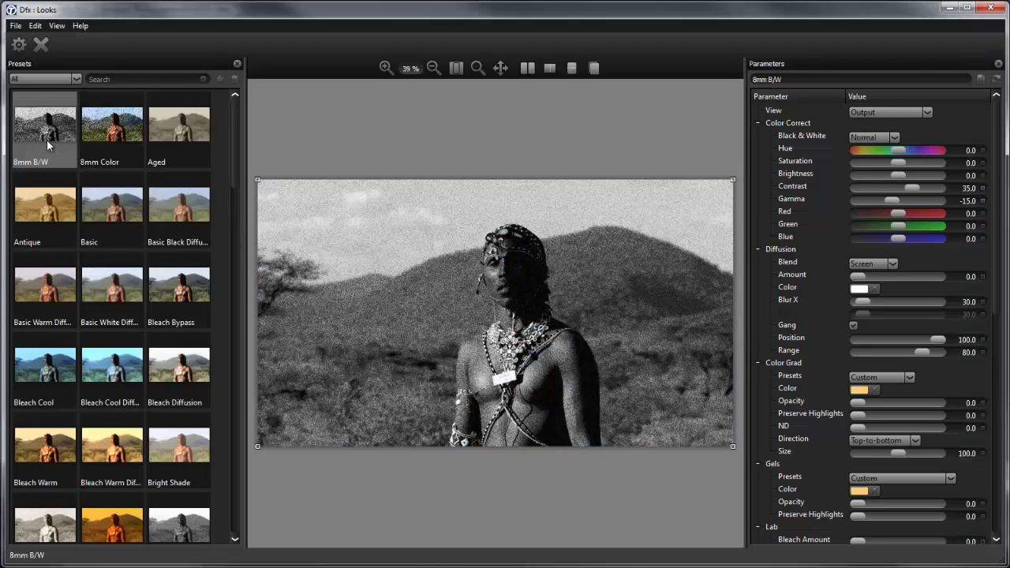
click(120, 146)
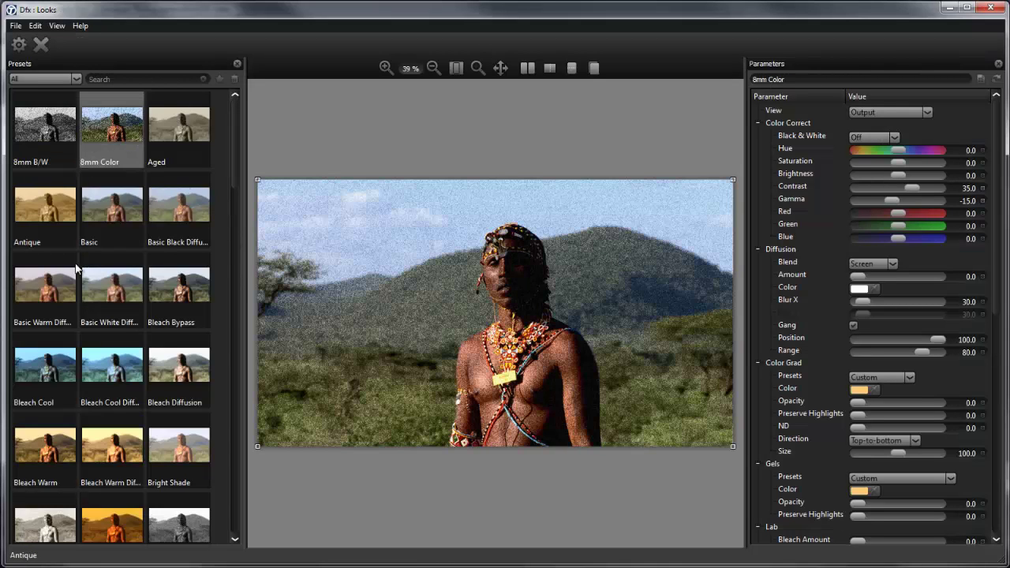
scroll(833, 473, down, 10)
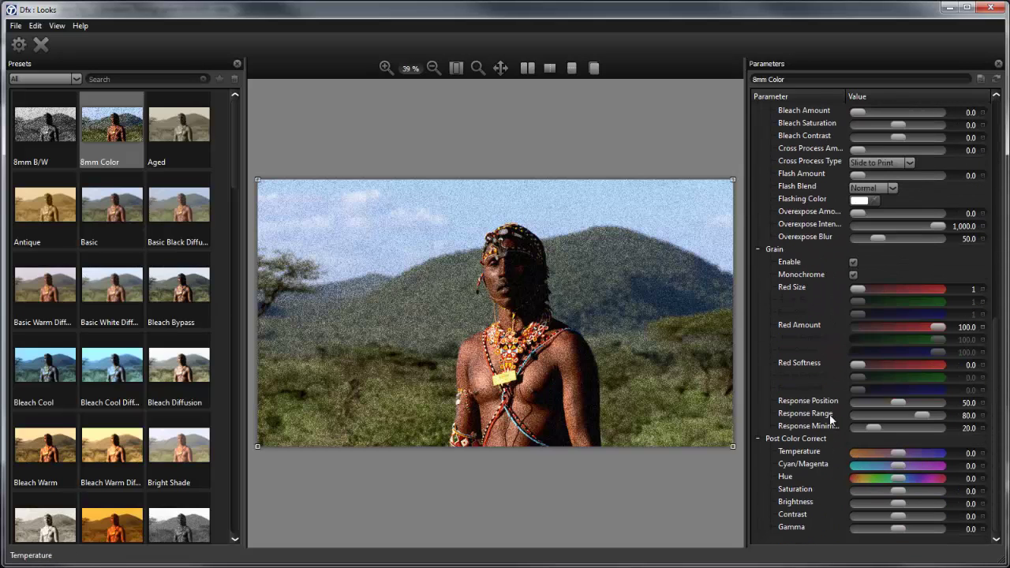
click(853, 262)
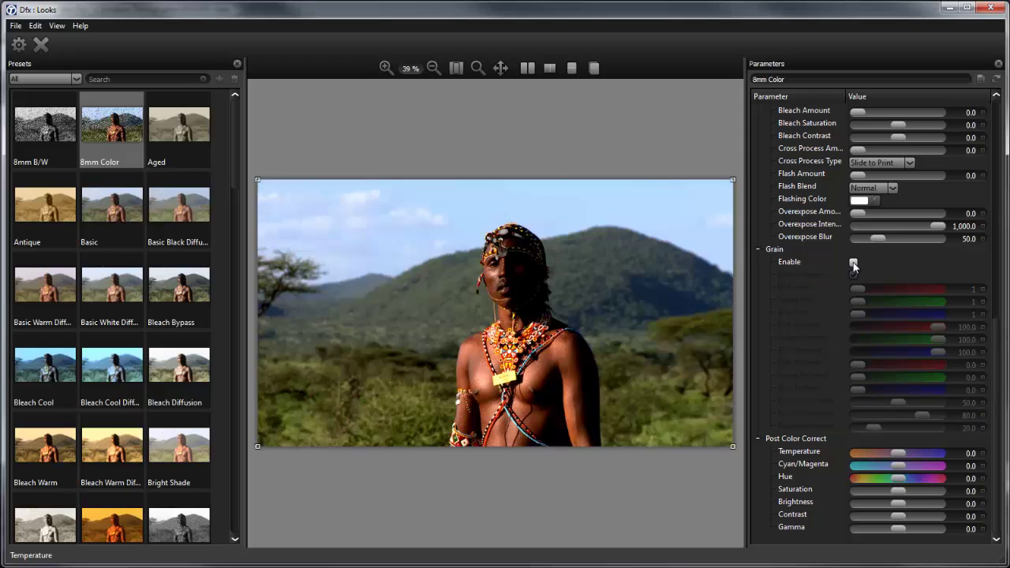
click(853, 262)
click(853, 261)
scroll(863, 234, up, 5)
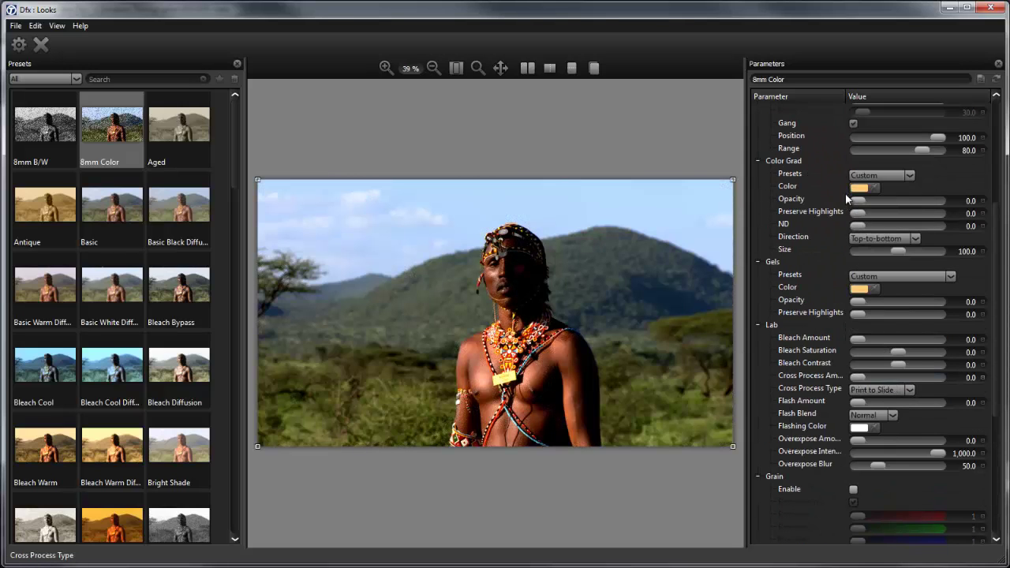
Preview the Antique, Basic diffusion, Bleach Bypass, Bleach Cool and Bleach Warm Diffusion looks.
click(61, 207)
click(120, 214)
click(181, 218)
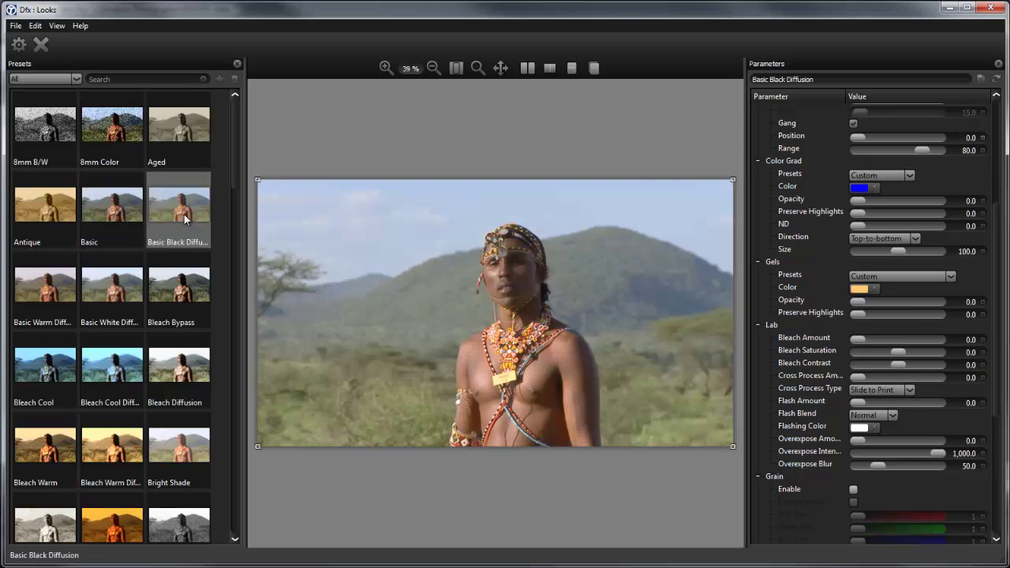
click(201, 284)
click(103, 286)
click(74, 285)
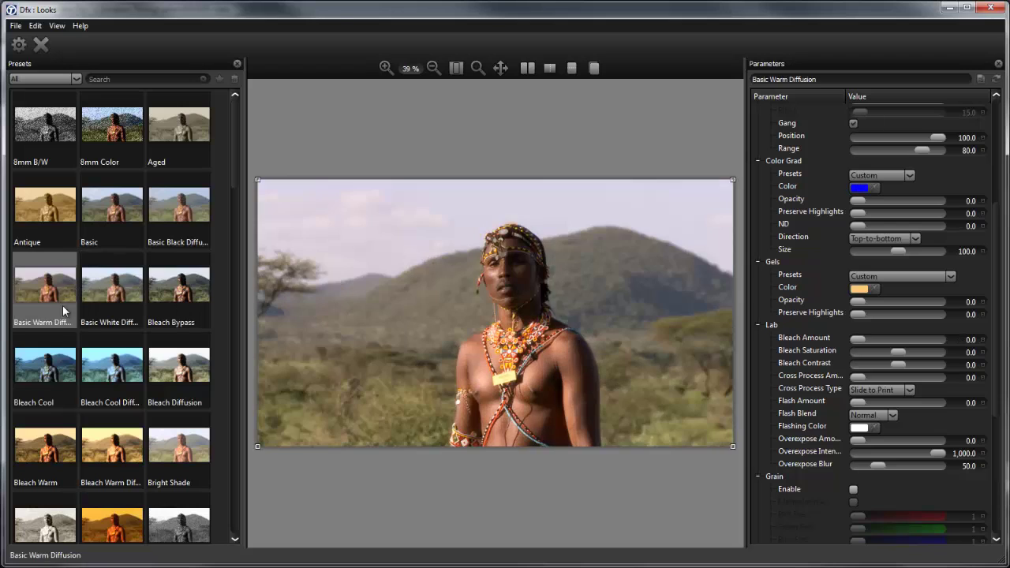
click(50, 375)
click(120, 359)
click(178, 369)
Preview the Bleach Warm, Bleach, Brownie, Burnt Copper and Classic looks.
click(195, 461)
click(119, 454)
click(55, 454)
click(63, 521)
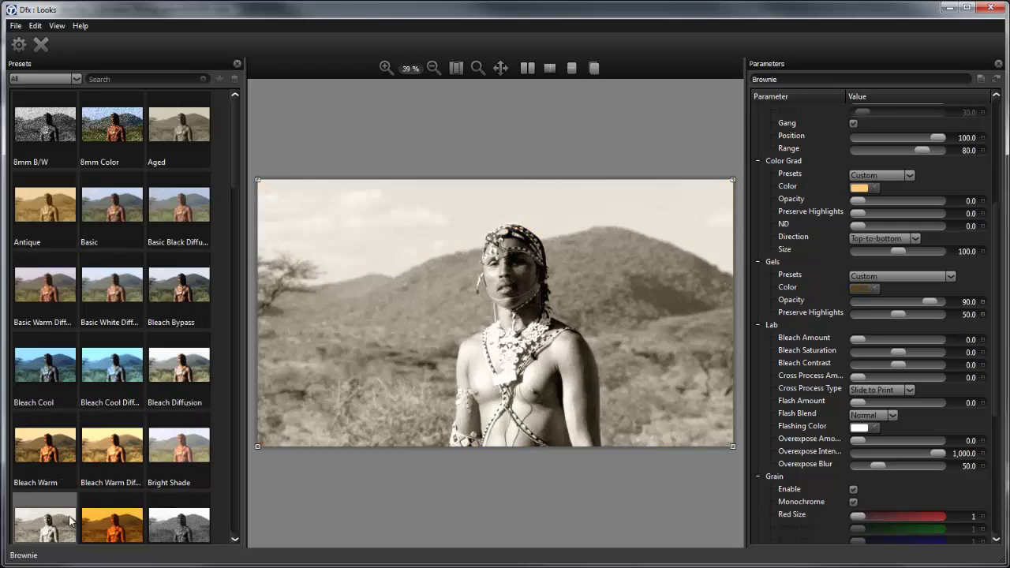
click(134, 514)
click(178, 511)
Preview Glamour B/W through Hicon 2, settle on Hicon 3, and open its gel colour picker.
scroll(217, 447, down, 3)
scroll(218, 441, down, 6)
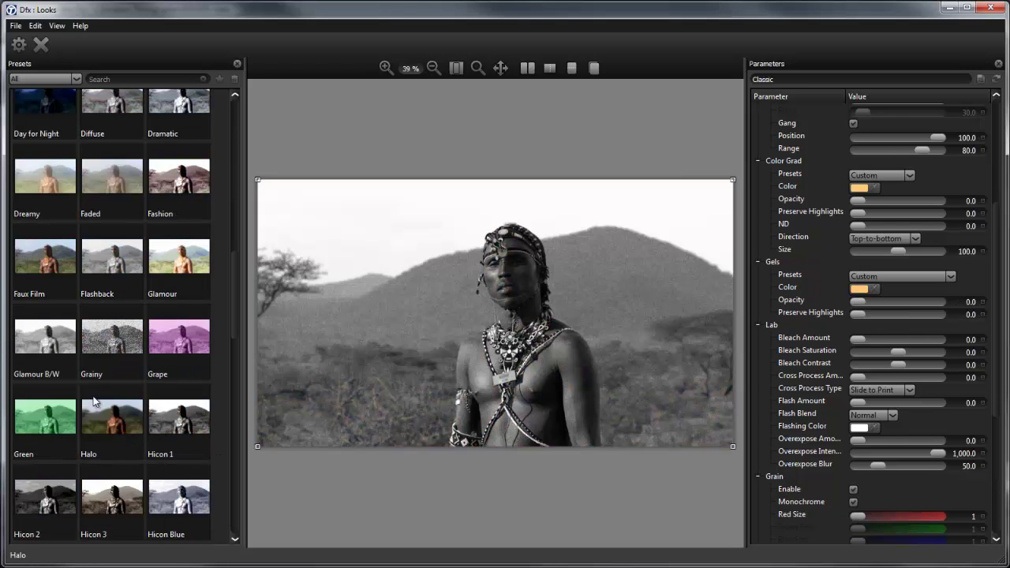
click(52, 341)
click(106, 339)
click(176, 341)
click(196, 425)
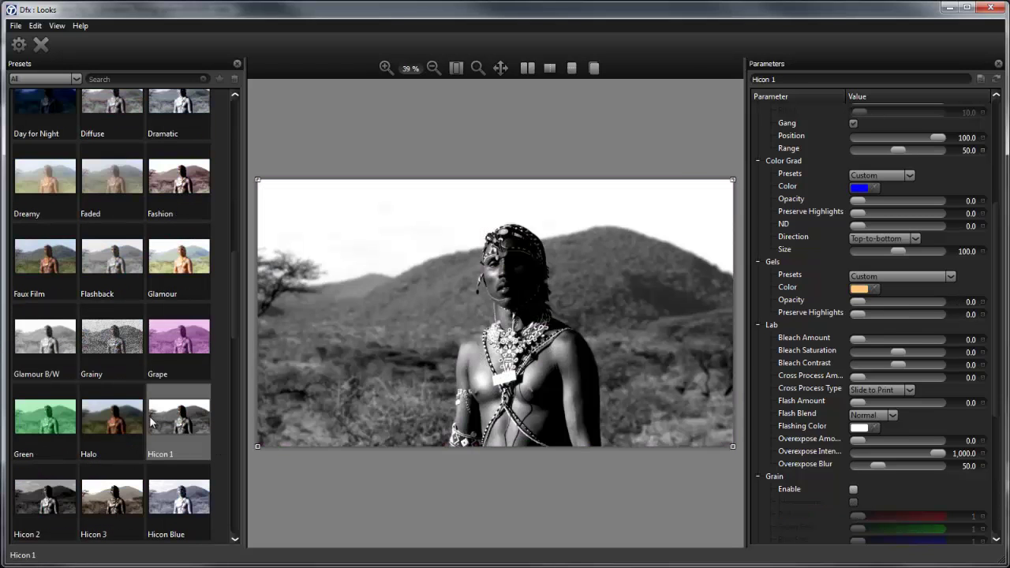
click(133, 426)
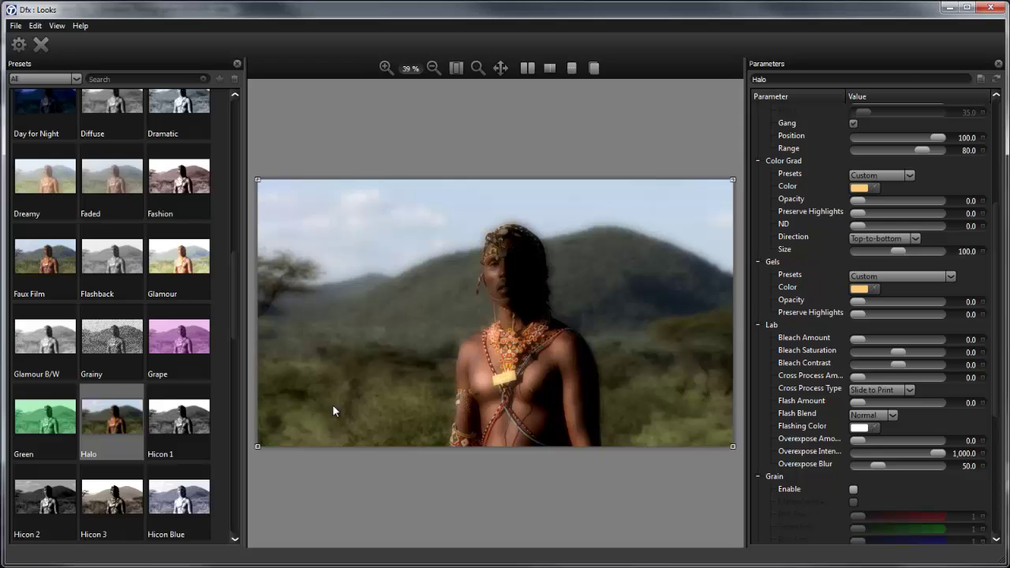
click(49, 430)
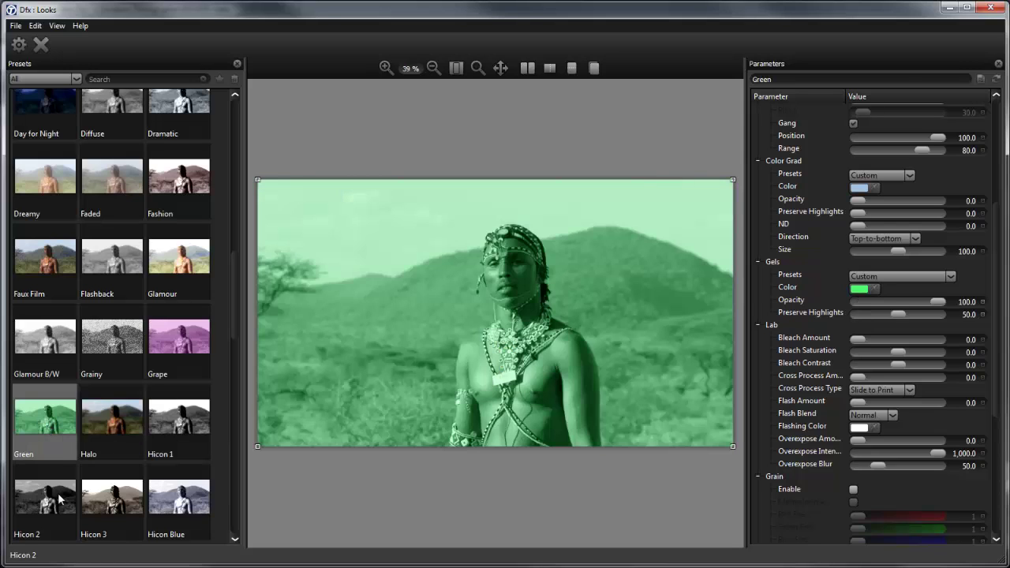
click(57, 497)
click(117, 512)
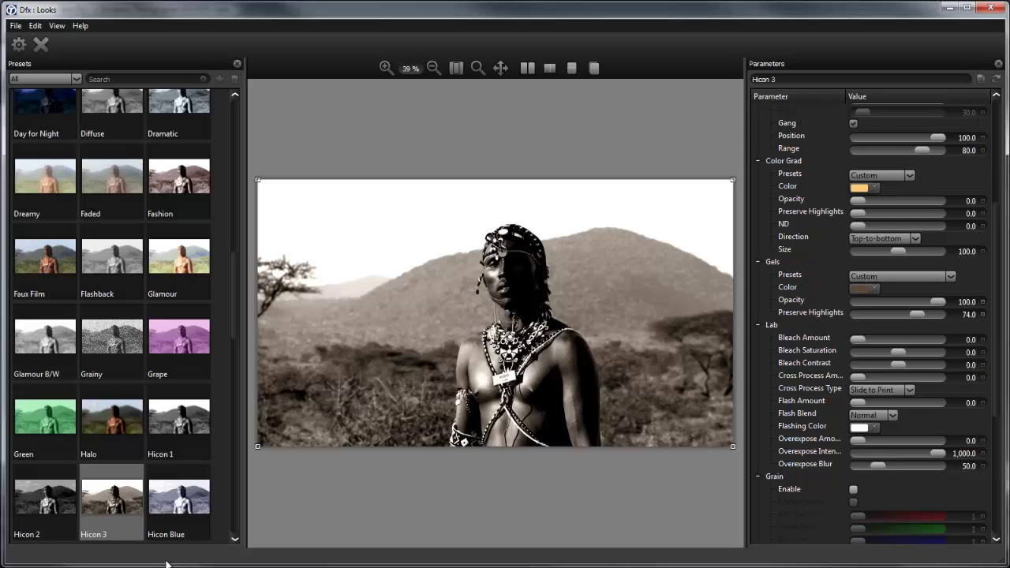
click(862, 290)
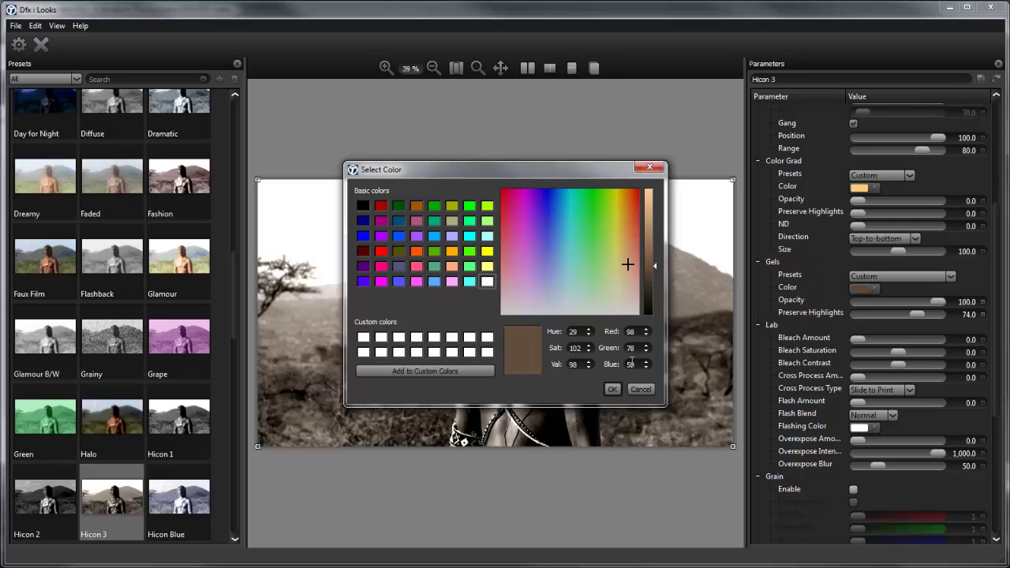
Confirm the brown gel colour, compare Hicon Blue, then go back to the Hicon 3 look.
click(612, 389)
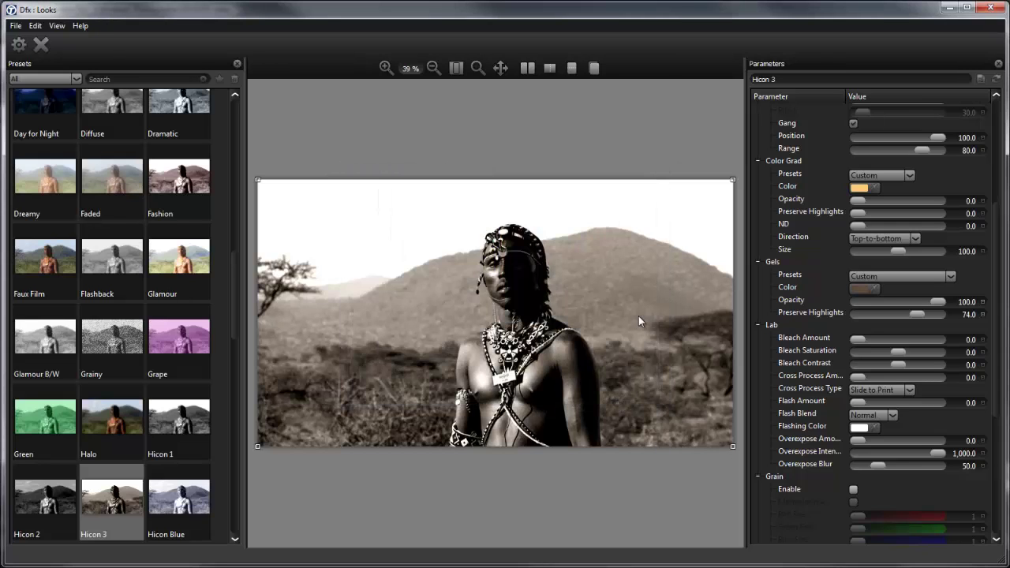
click(190, 508)
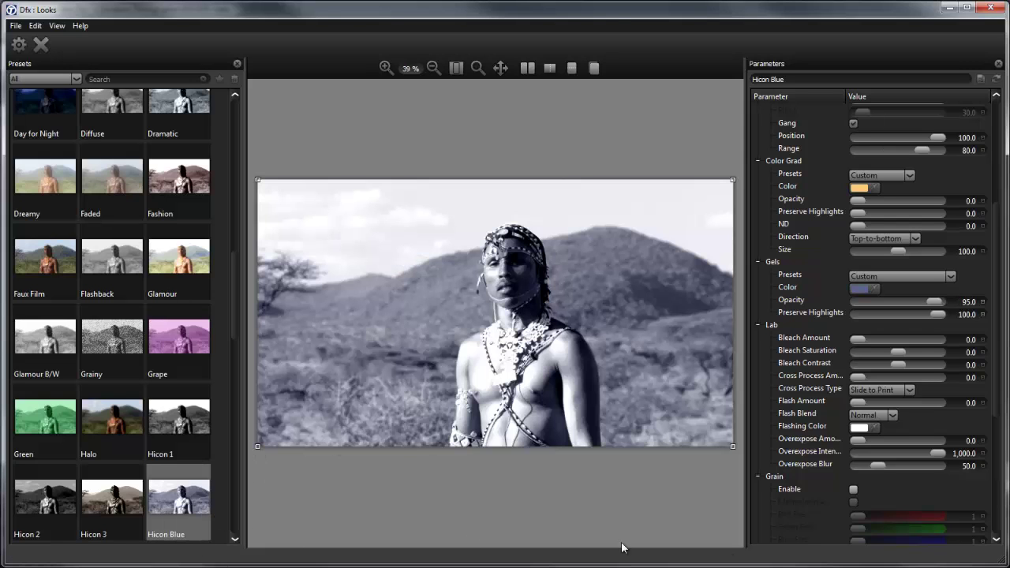
click(130, 503)
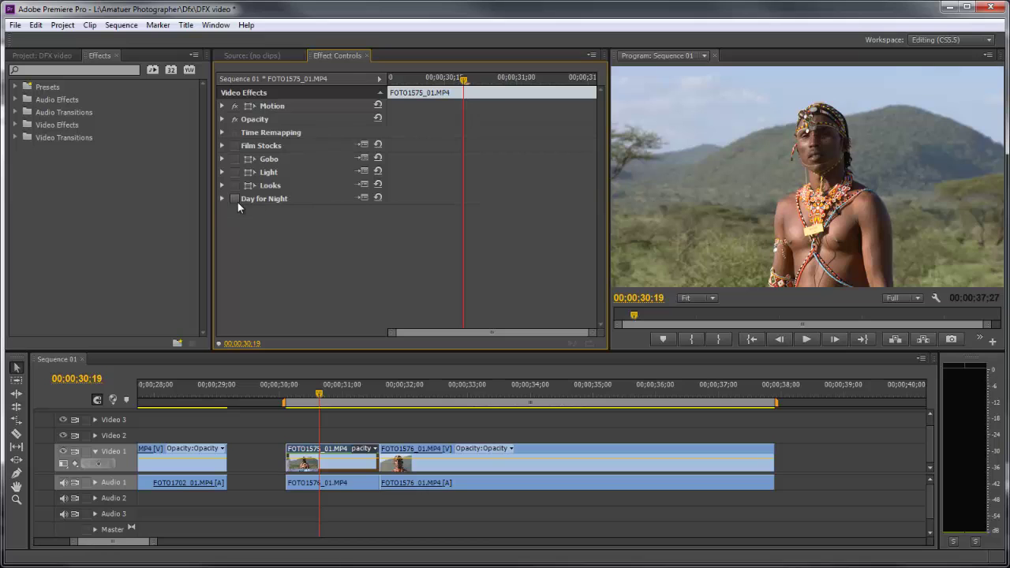
Turn on Day for Night and compare its presets 5, 4, 1, 2 and 3.
click(234, 198)
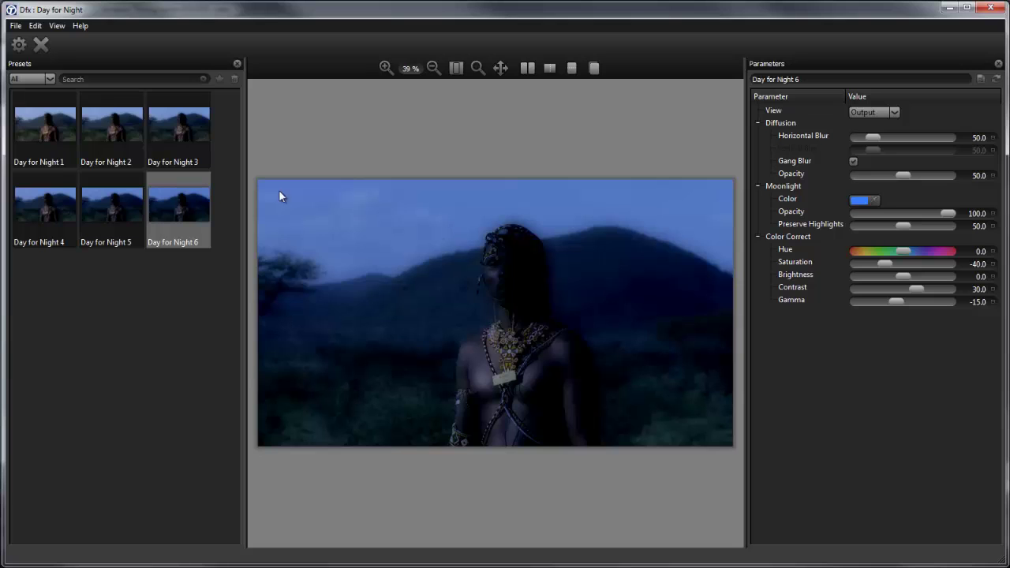
click(95, 212)
click(31, 204)
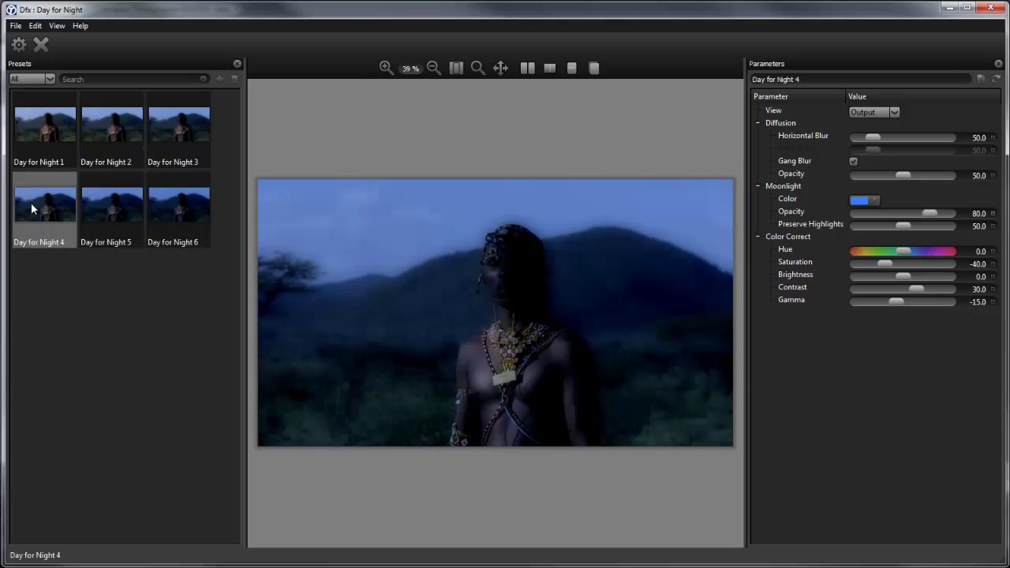
click(61, 116)
click(104, 139)
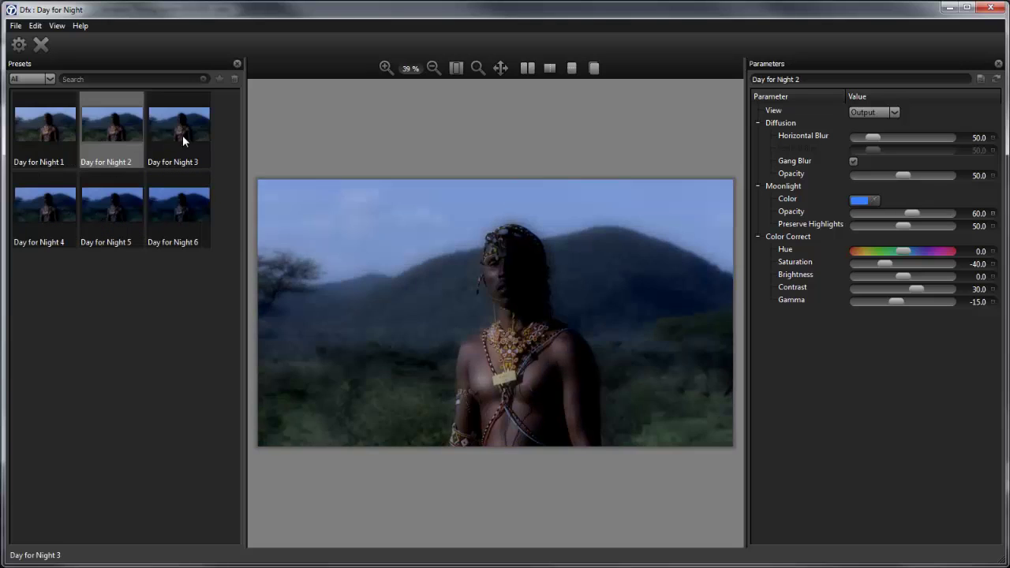
click(181, 135)
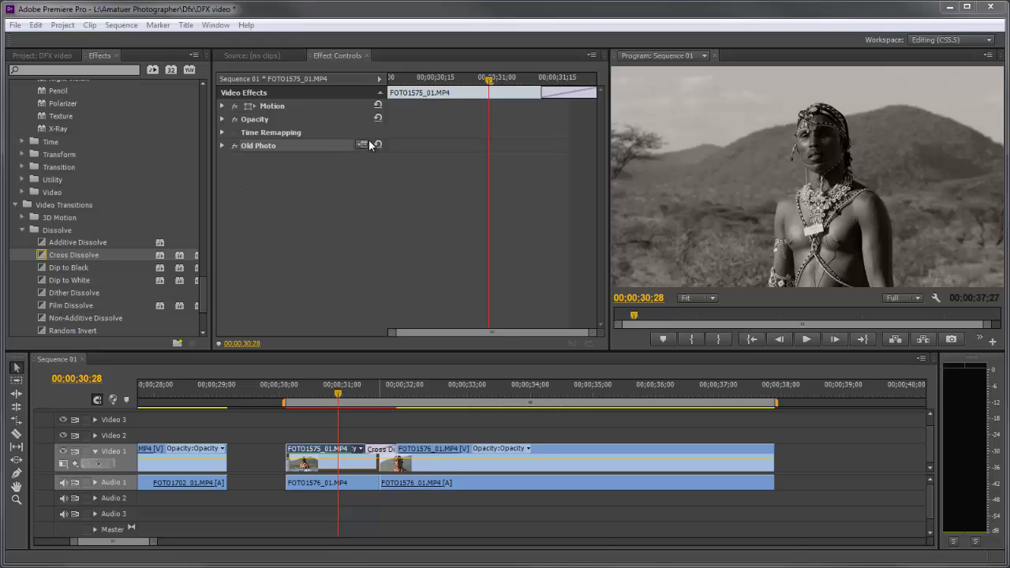
Compare Old Photo presets from Cyanotype to Van Dyck, then apply Kallitype2 to FOTO1575.
click(366, 146)
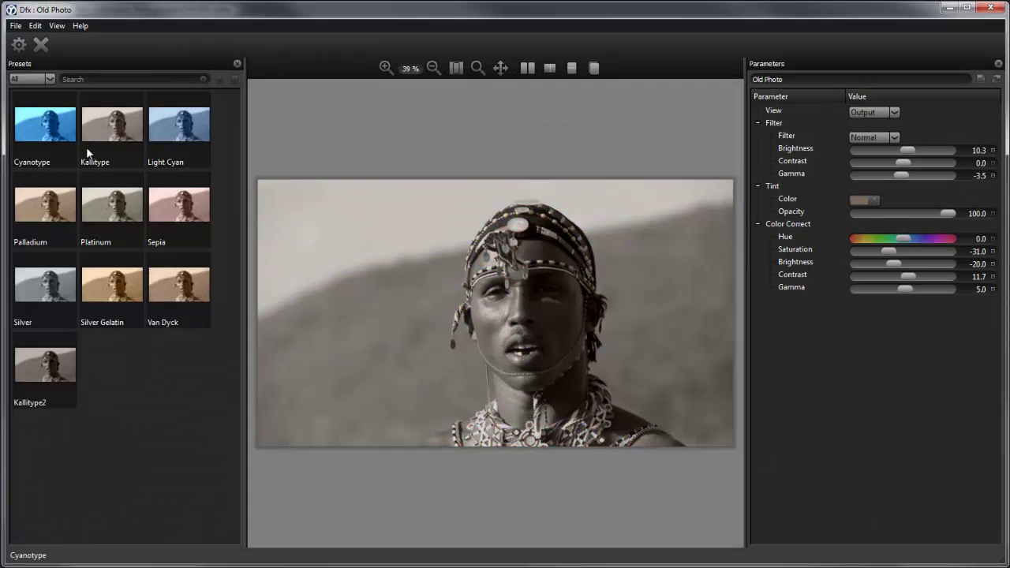
click(53, 131)
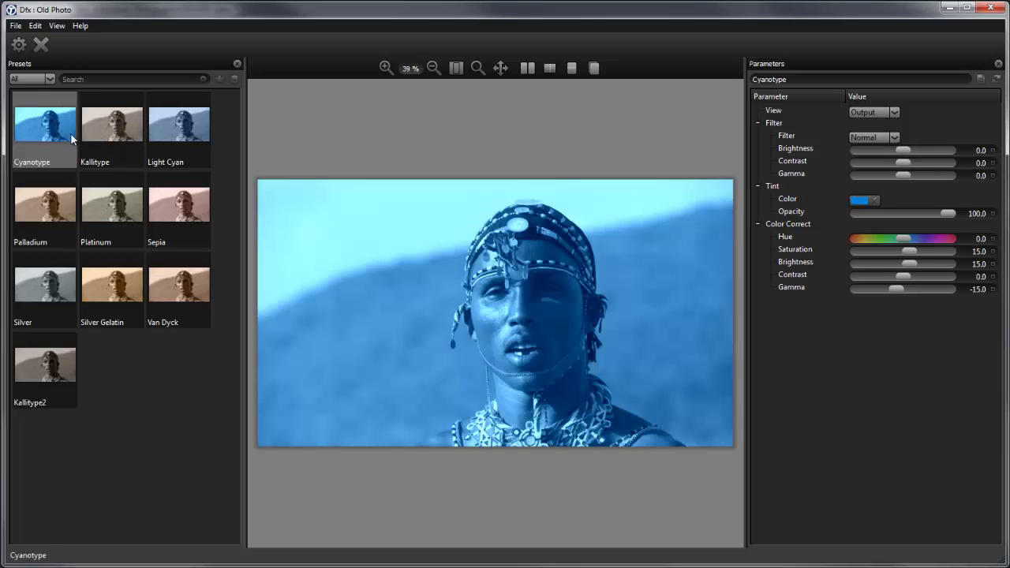
click(112, 130)
click(176, 135)
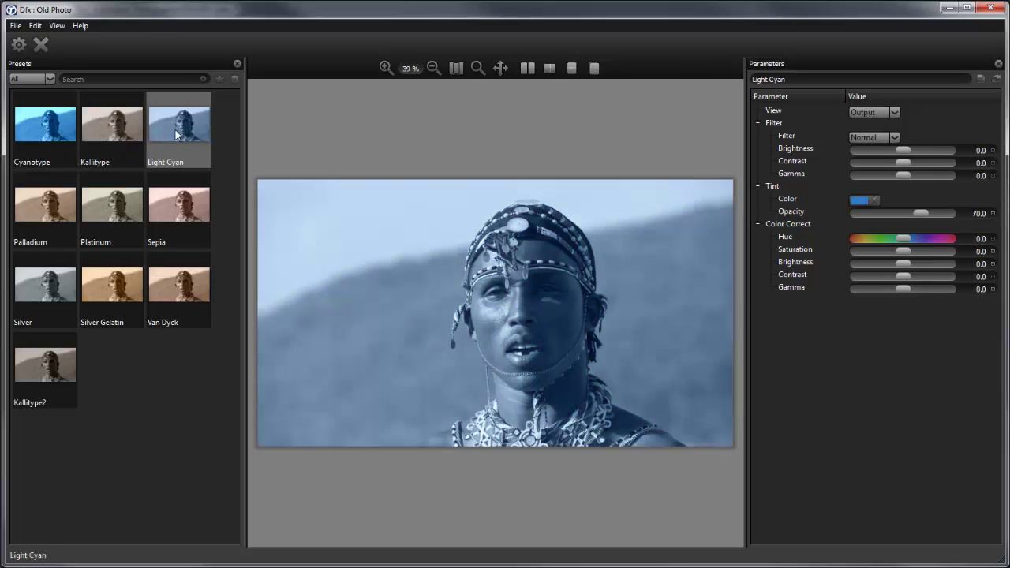
click(60, 210)
click(106, 218)
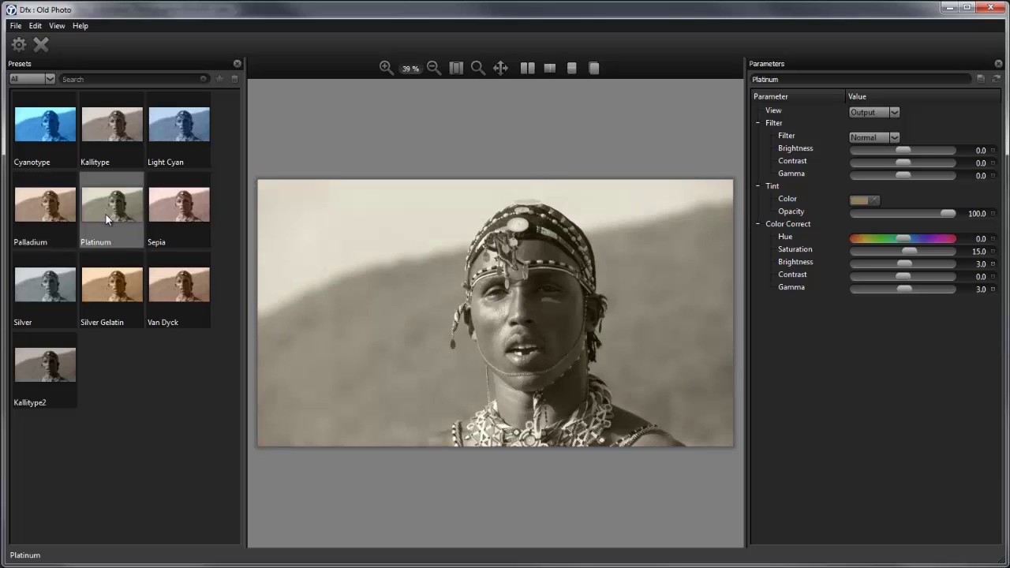
click(197, 216)
click(69, 290)
click(116, 295)
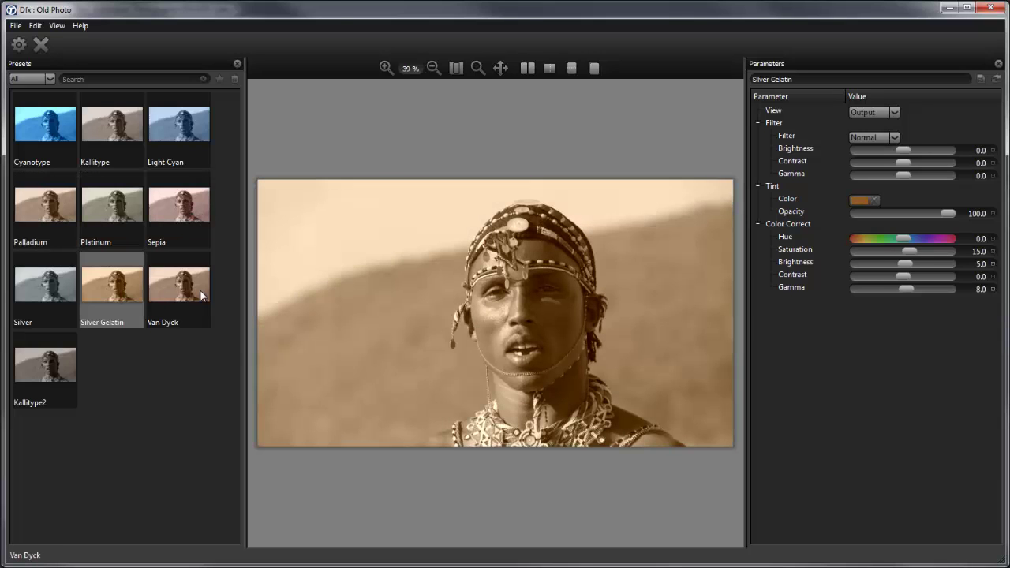
click(192, 290)
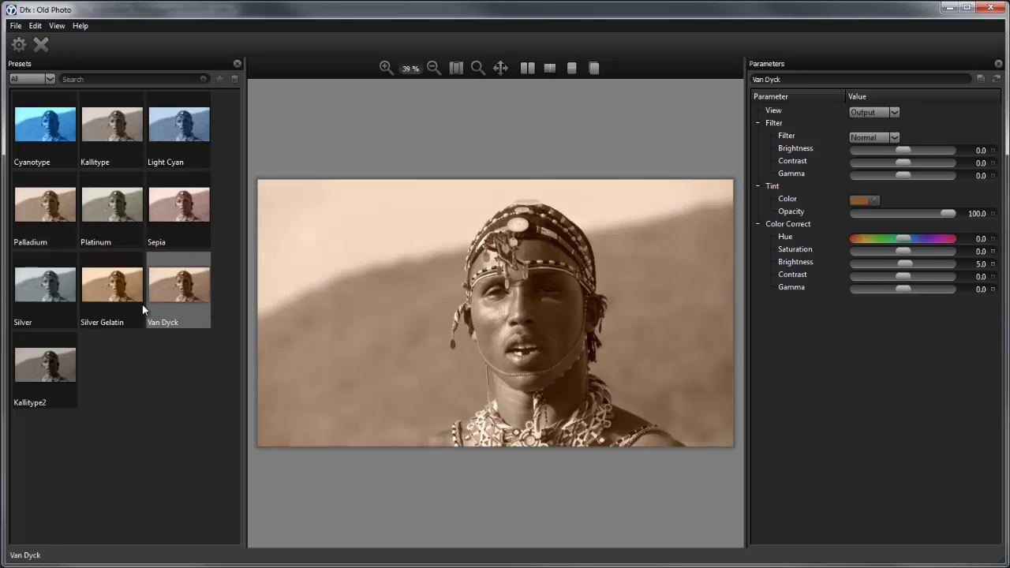
click(39, 375)
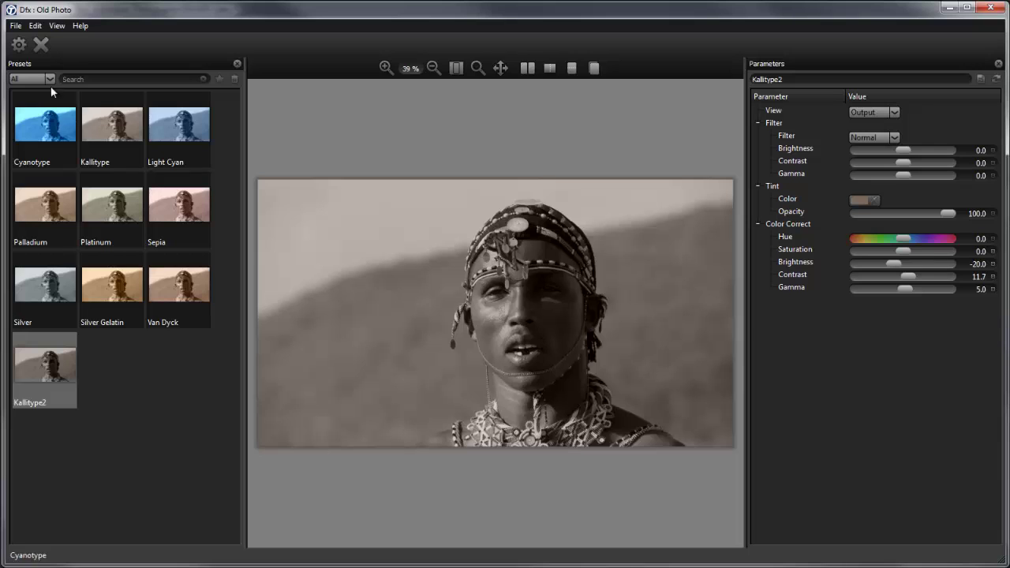
click(16, 47)
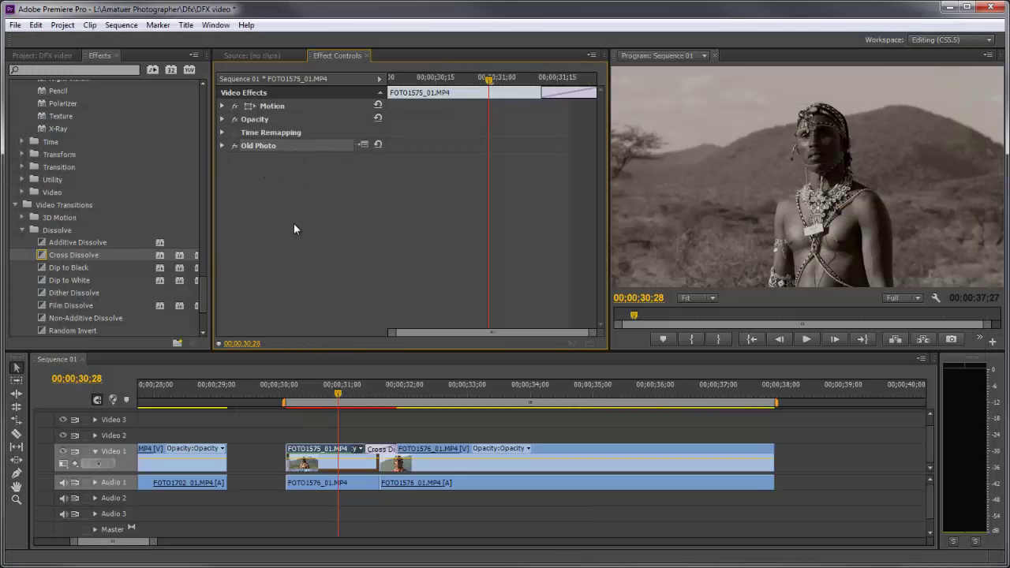
Copy clip FOTO1575 and paste its Old Photo attributes onto clip FOTO1576.
click(315, 464)
right_click(315, 464)
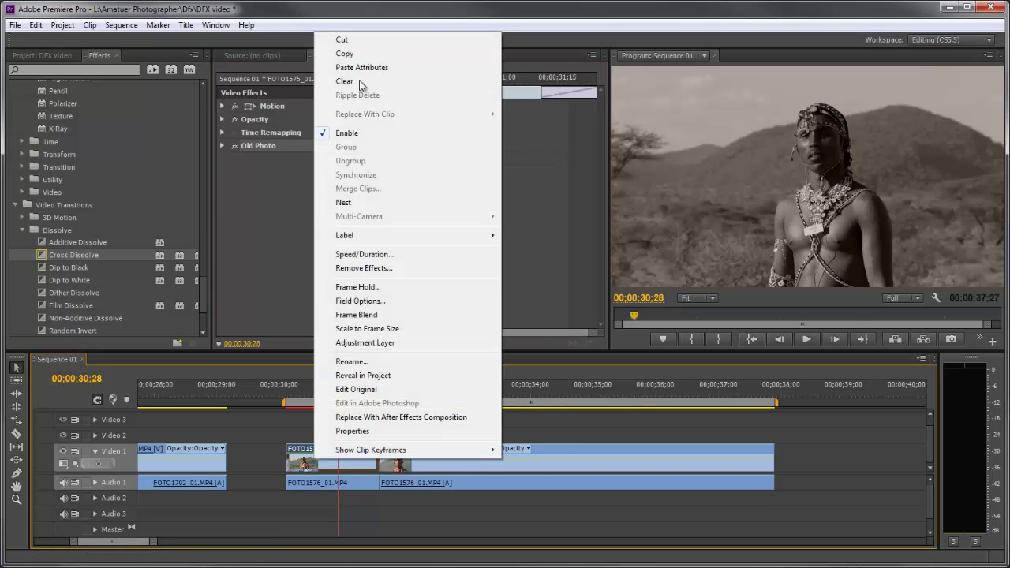
click(344, 54)
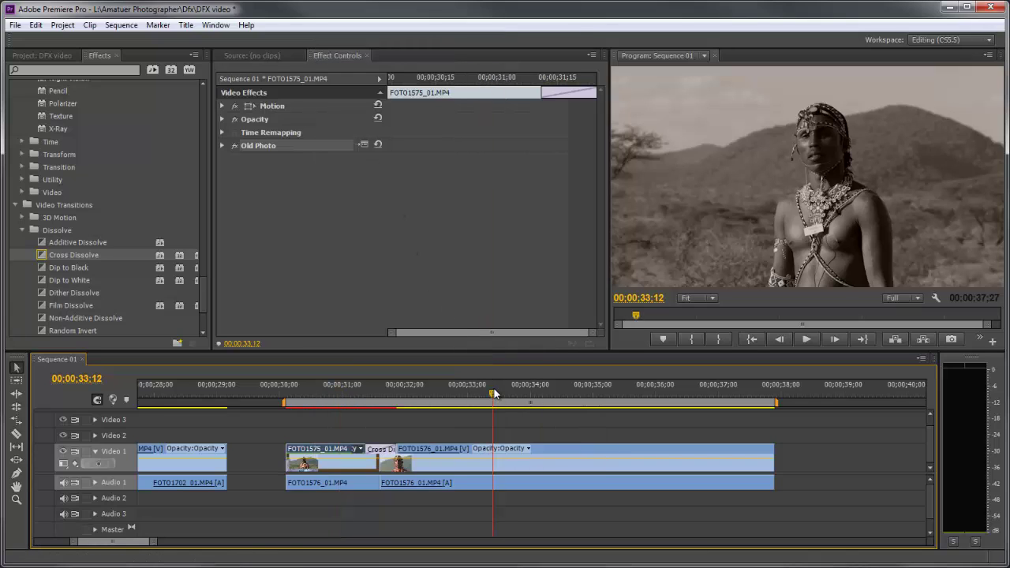
click(493, 388)
click(539, 461)
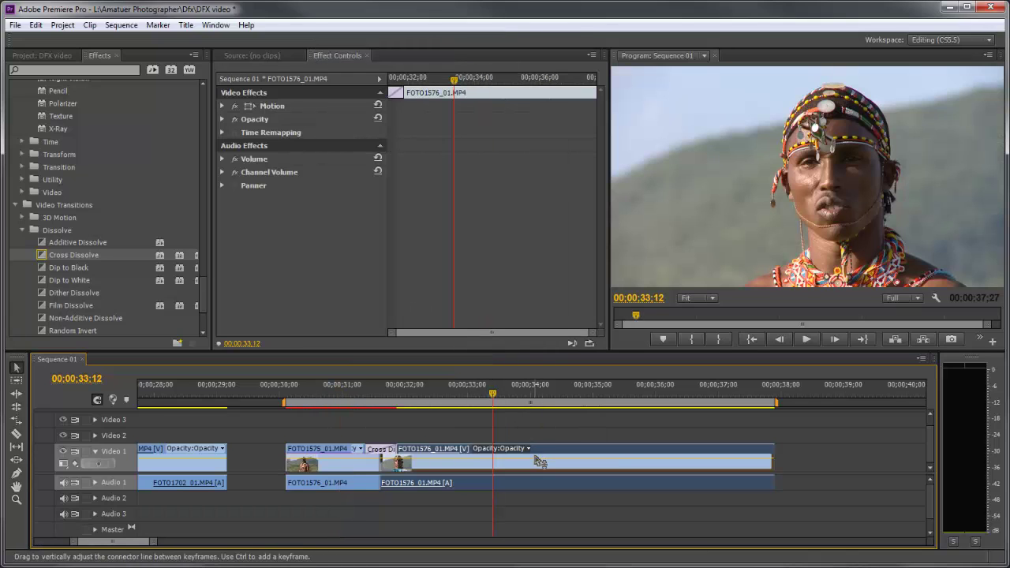
right_click(535, 460)
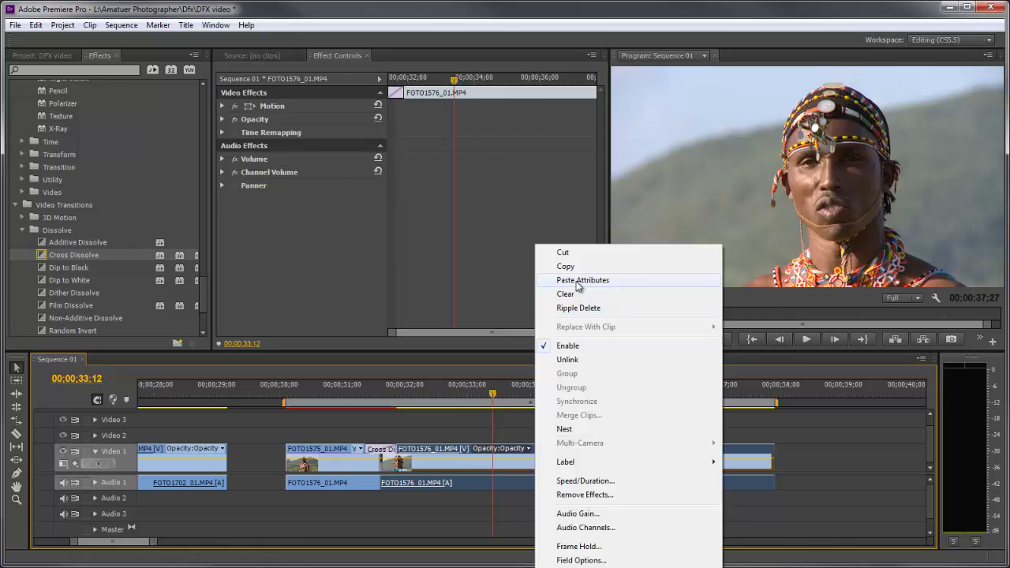
click(579, 280)
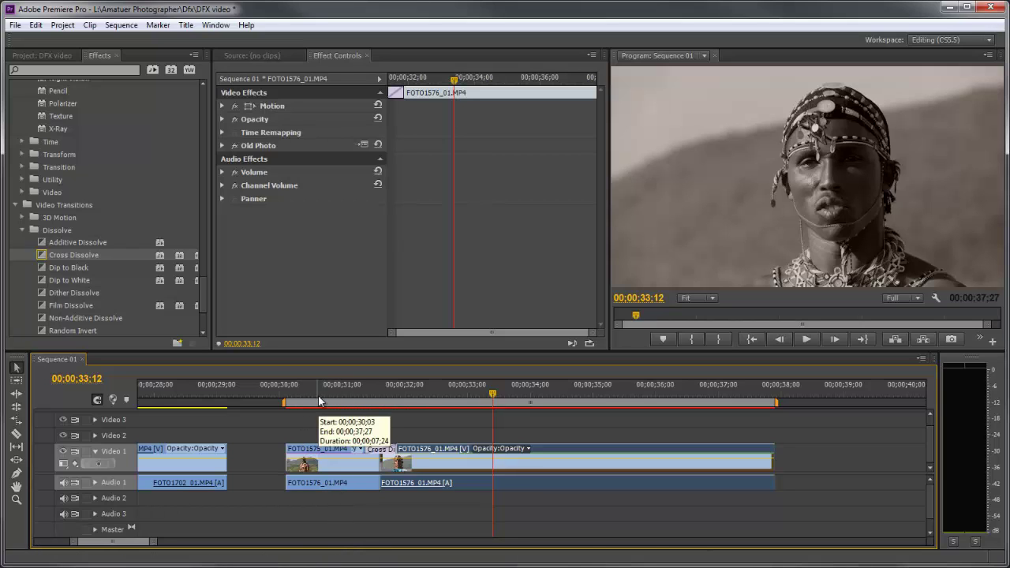
Render the work area previews for the sepia-graded FOTO1575 and FOTO1576 clips.
key(Return)
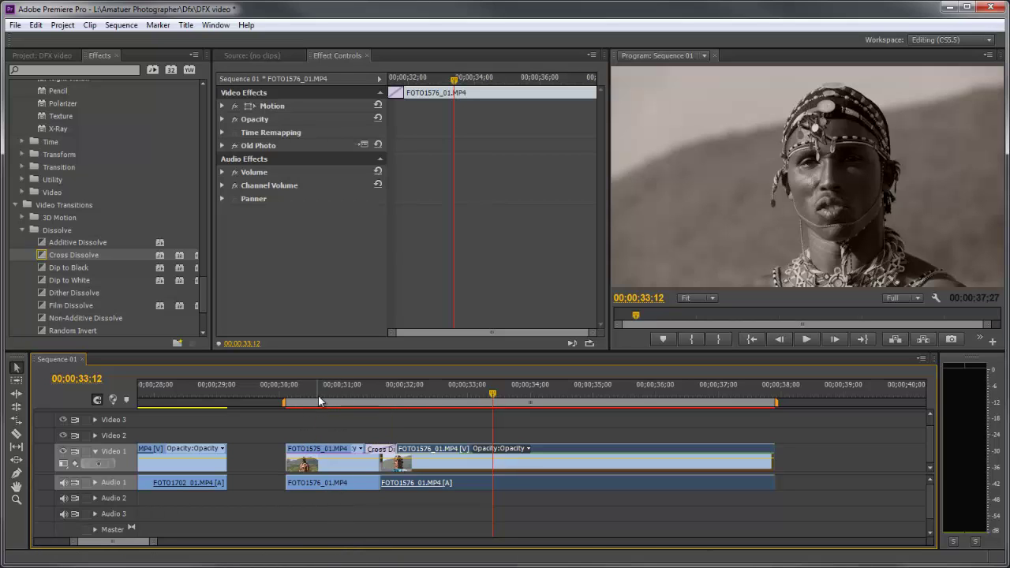